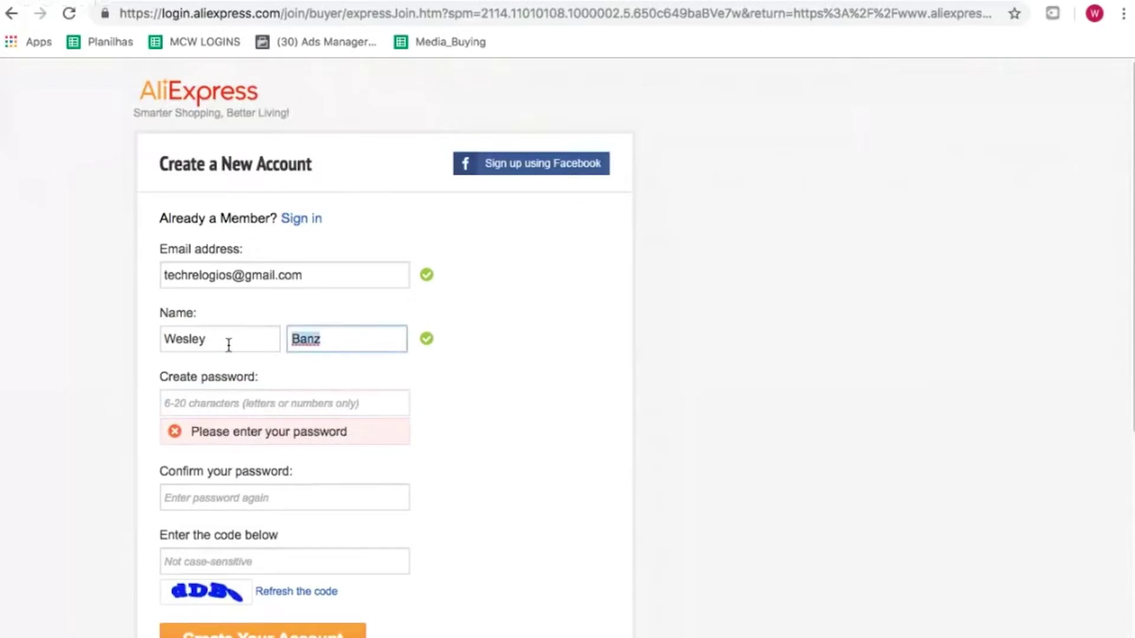
Step: Enter the new account password and repeat it in the confirmation field
key(Tab)
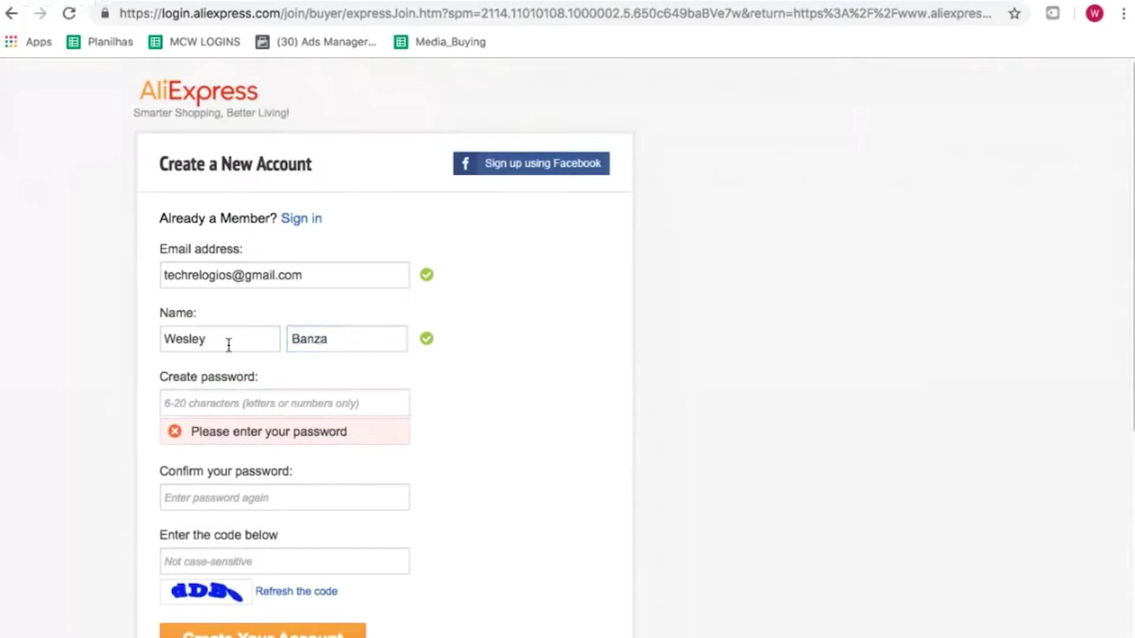
text(•••••••••)
key(Tab)
text(•)
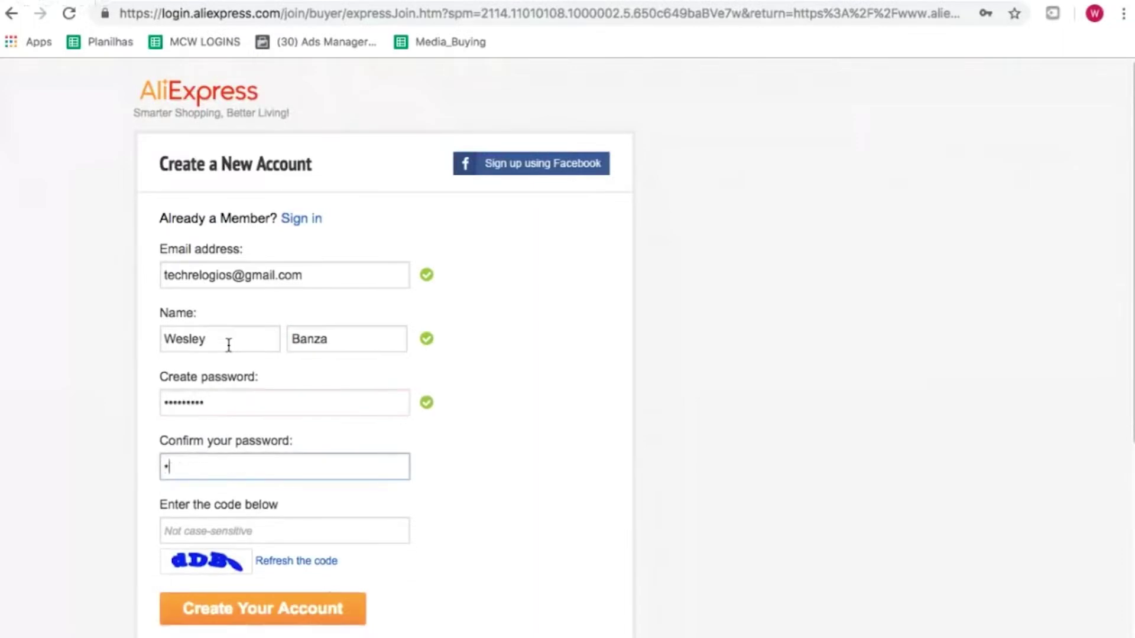
text(•)
key(Tab)
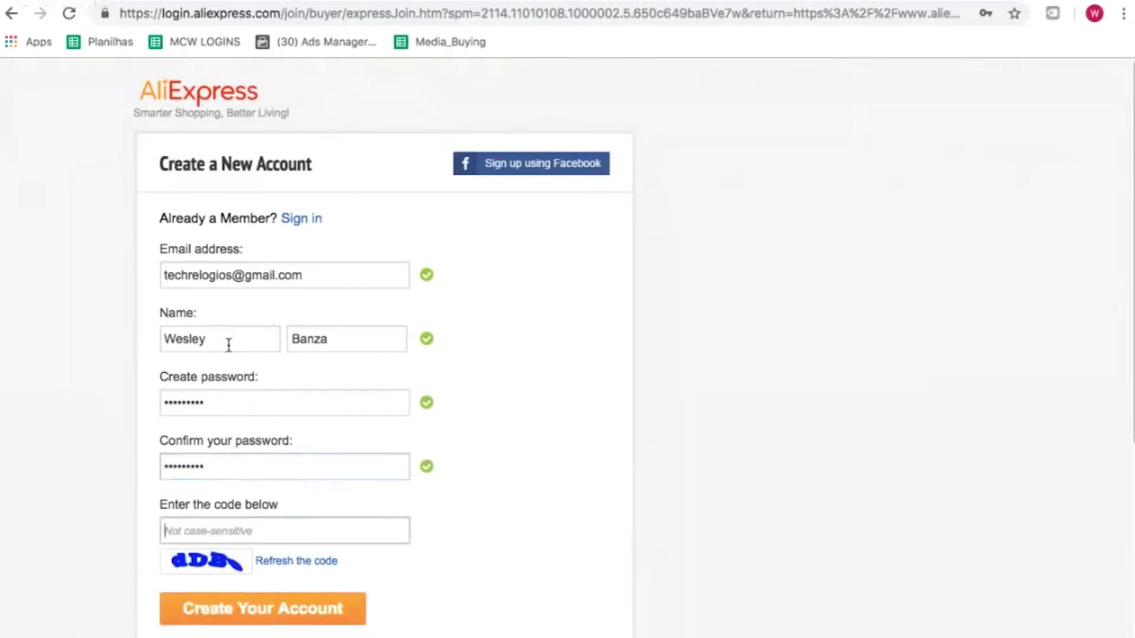
Step: Try to create the account with the captcha characters shown in the picture
text(dDBo)
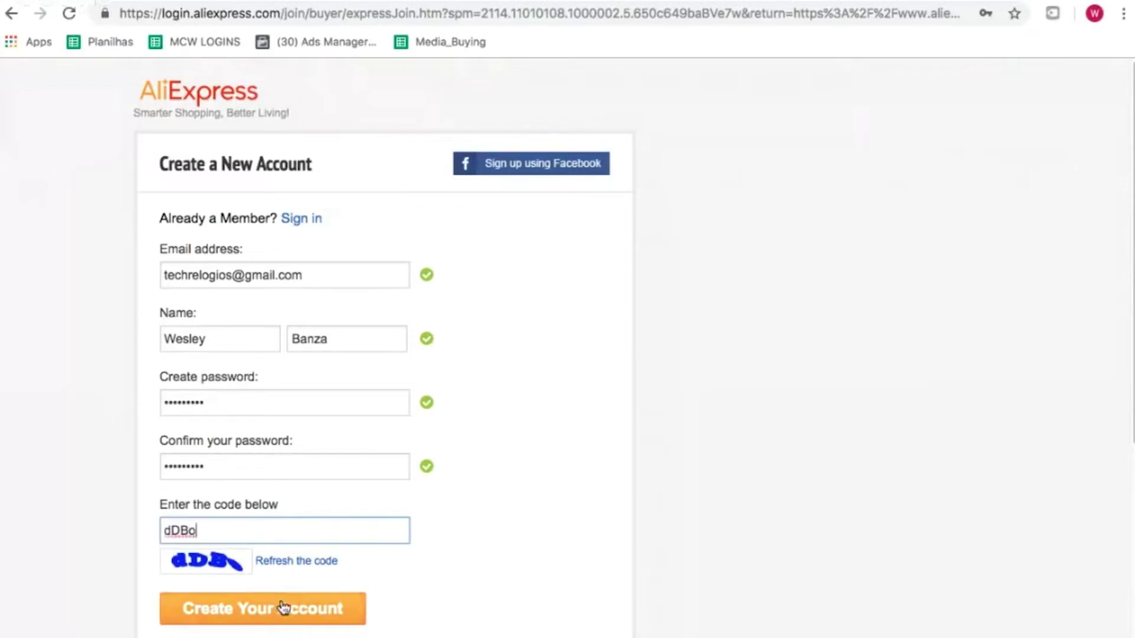
scroll(286, 608, down, 3)
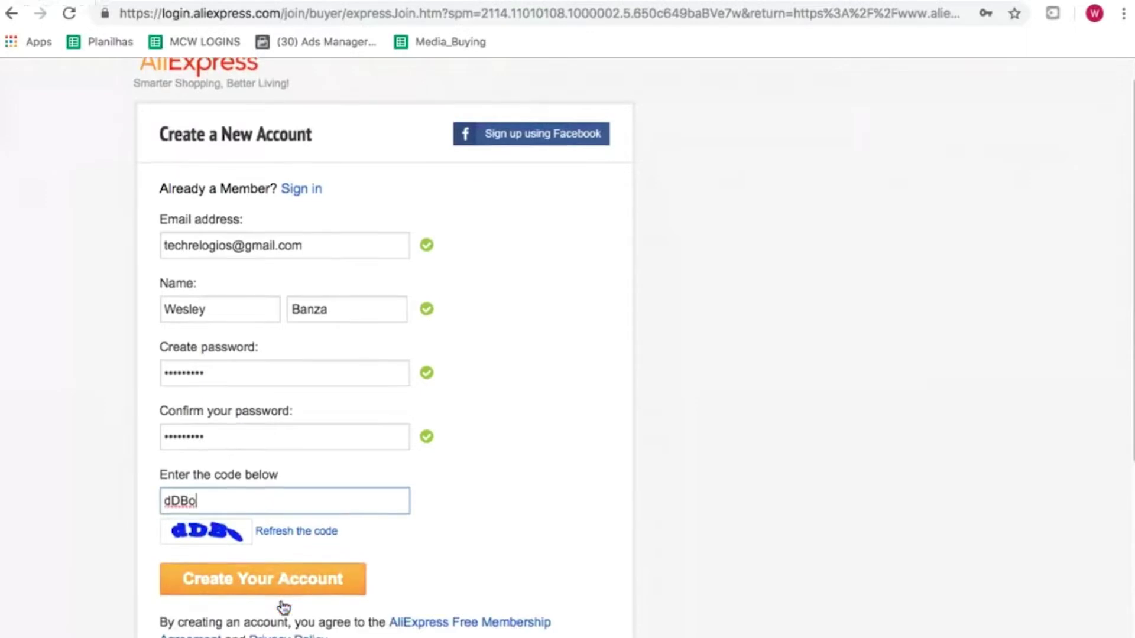
click(276, 490)
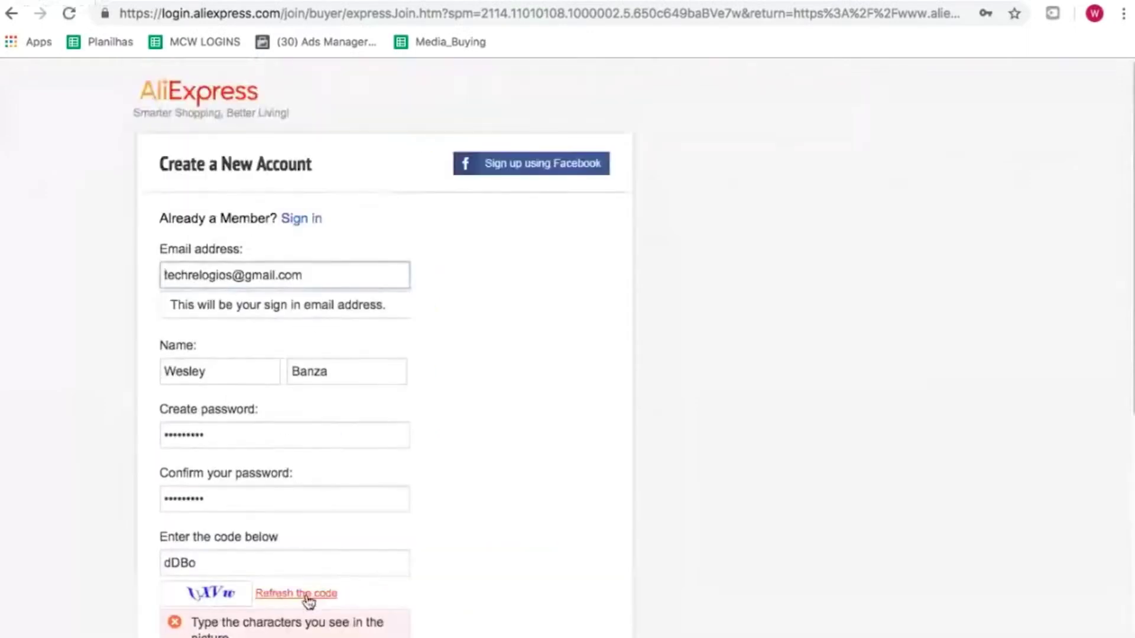
Step: Replace the captcha entry with the characters of the new picture and submit the account registration
click(201, 530)
drag(201, 530, 133, 532)
text(UXVw)
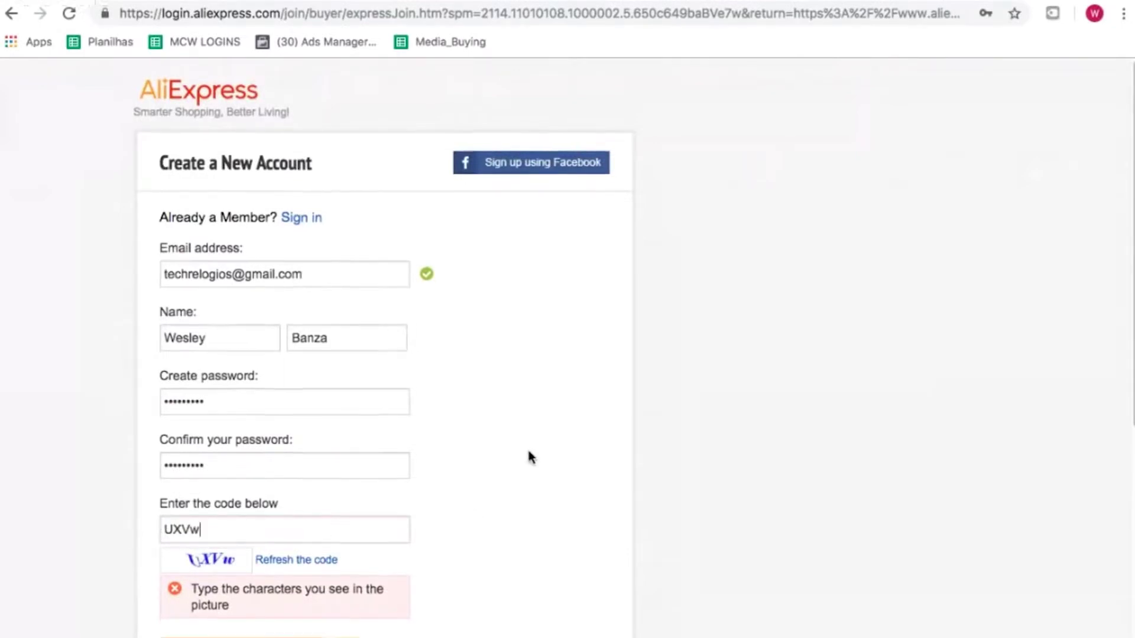
scroll(527, 447, down, 3)
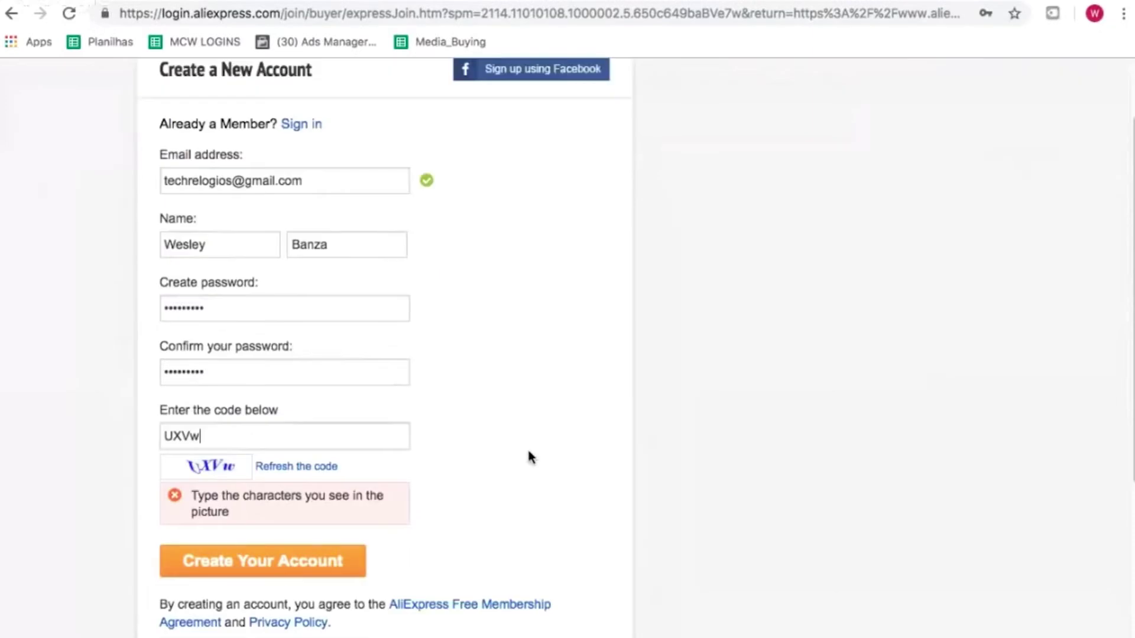
click(283, 568)
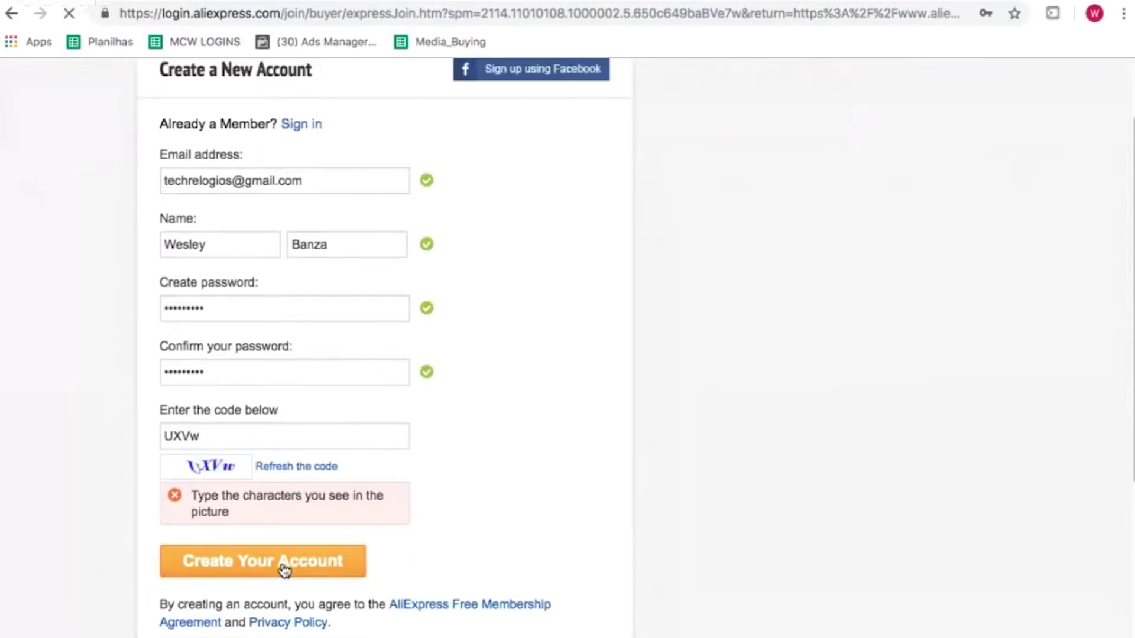
Step: Go to the AliExpress homepage and dismiss the $100 coupon offer
mouse_move(752, 3)
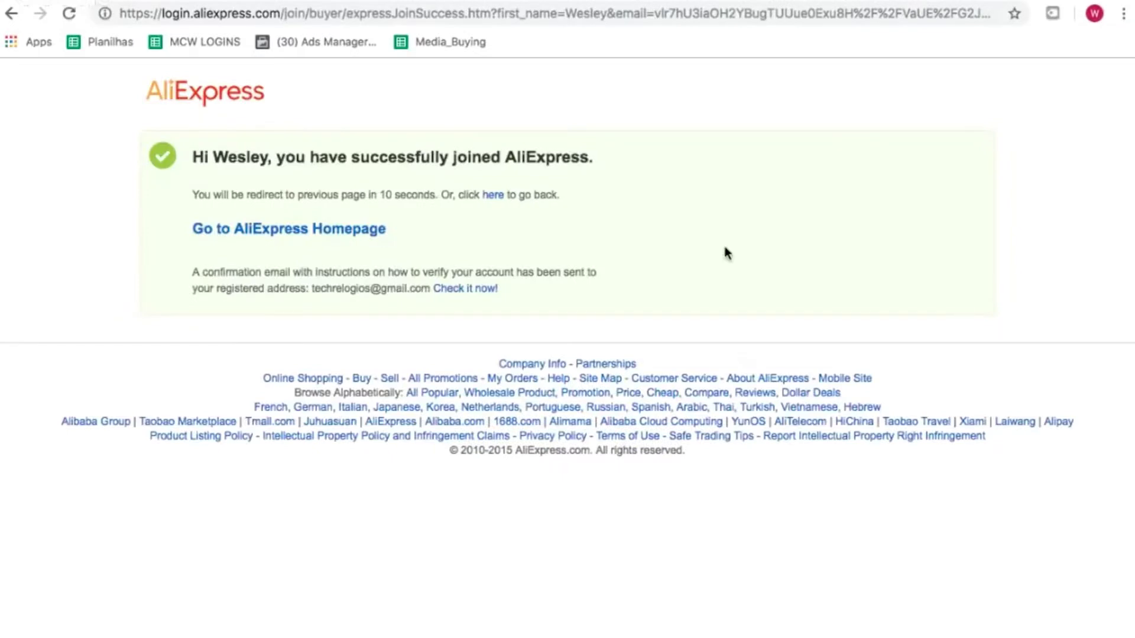
click(362, 230)
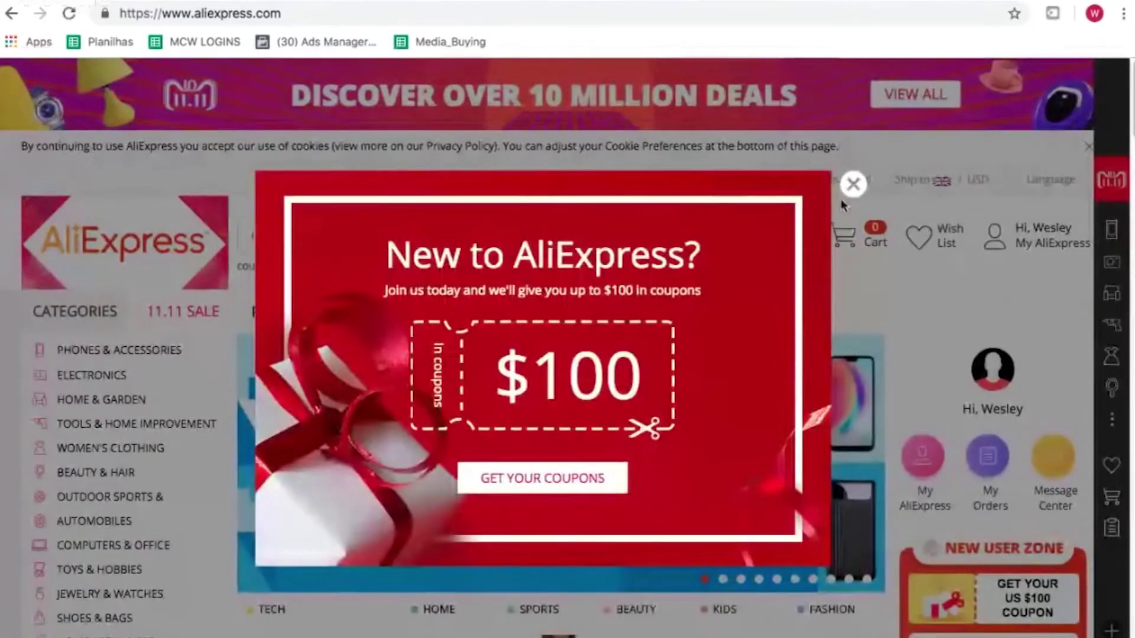
click(853, 184)
Step: Search AliExpress for "relogios" in all categories
click(541, 239)
text(relogios)
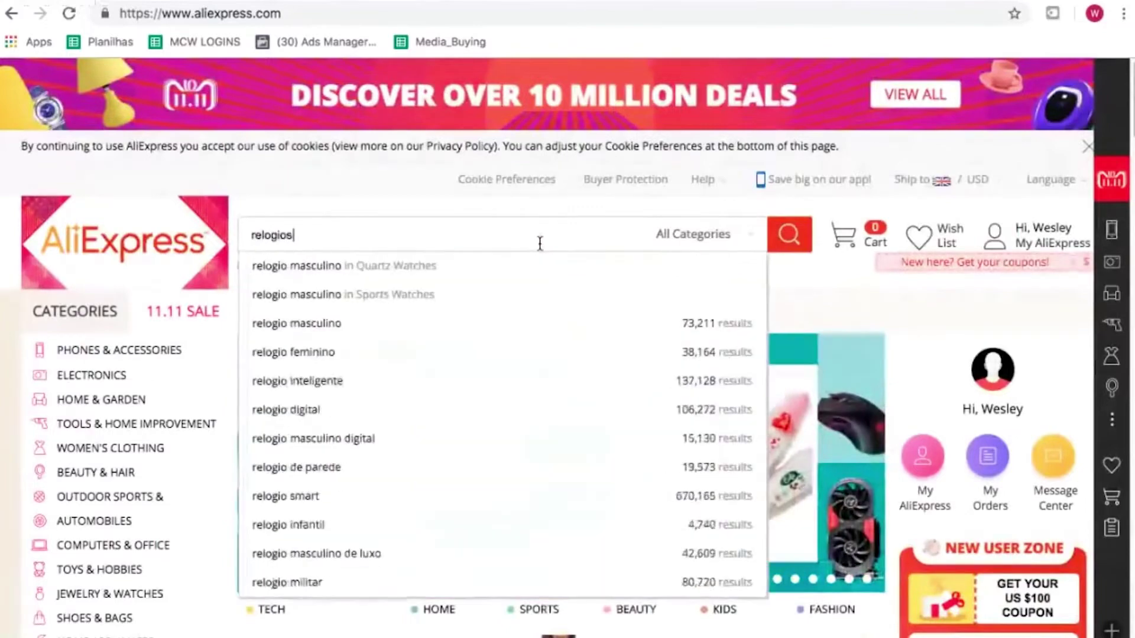
key(Return)
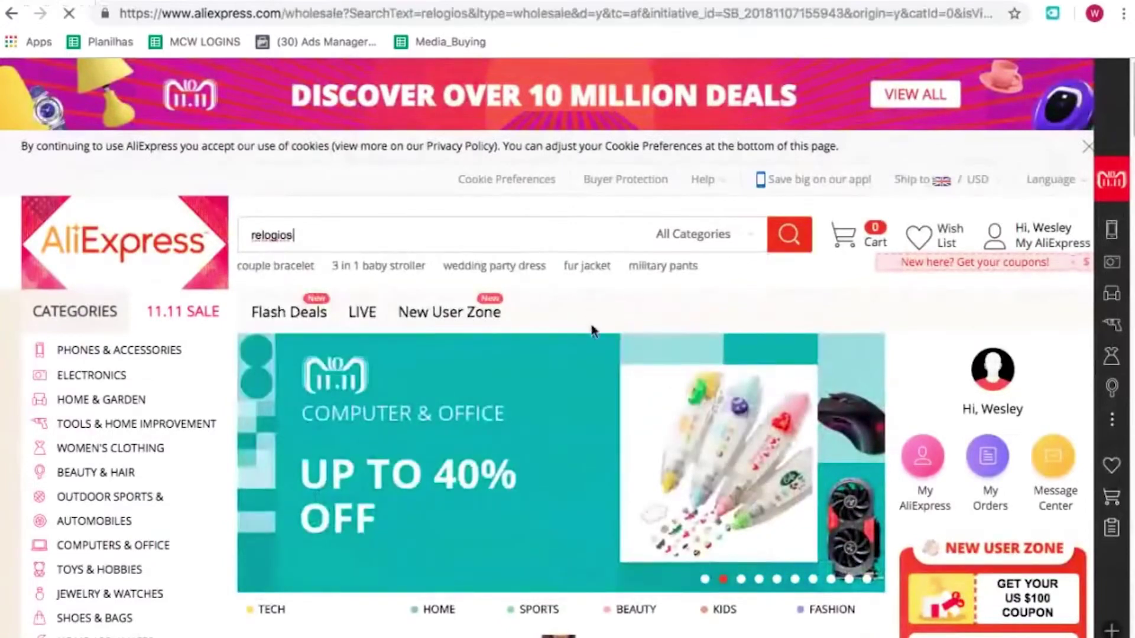
Step: Browse the watch listings and open the SANWOOD Men Digital Display Square Dial watch to review its price, colors and shipping
scroll(520, 284, down, 2)
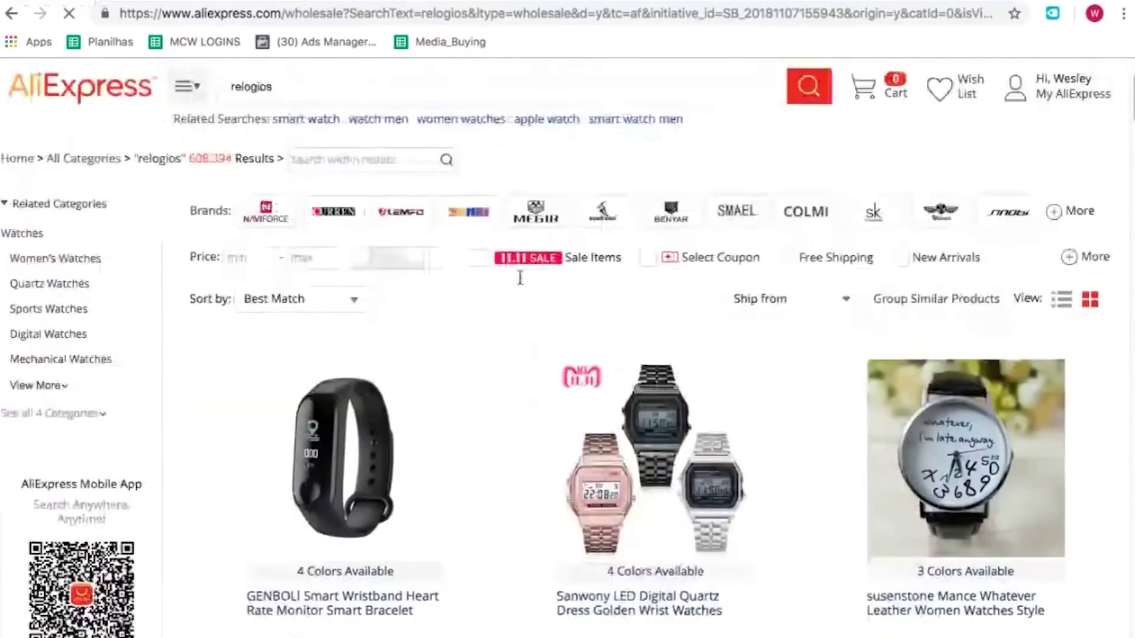
scroll(584, 438, down, 3)
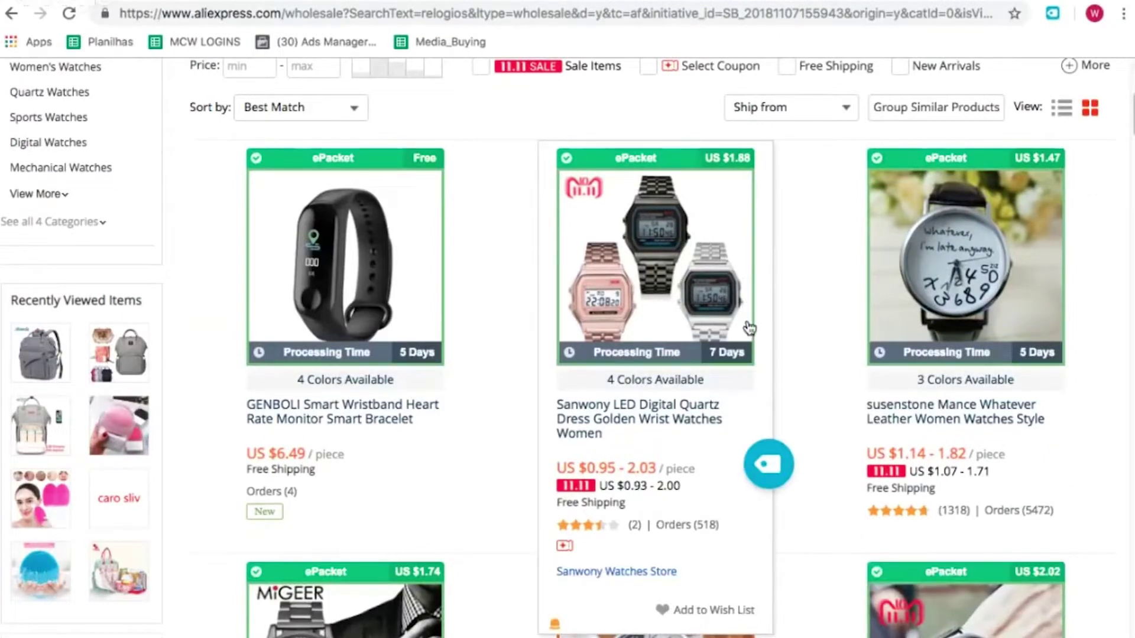
scroll(750, 328, down, 2)
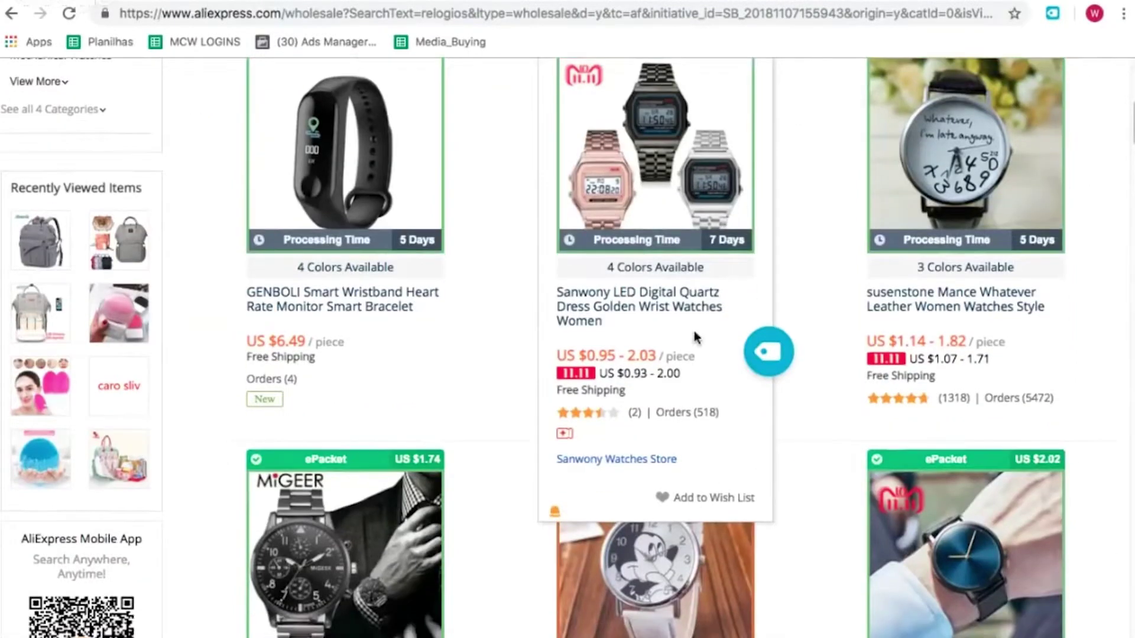
scroll(694, 331, up, 2)
scroll(720, 288, down, 5)
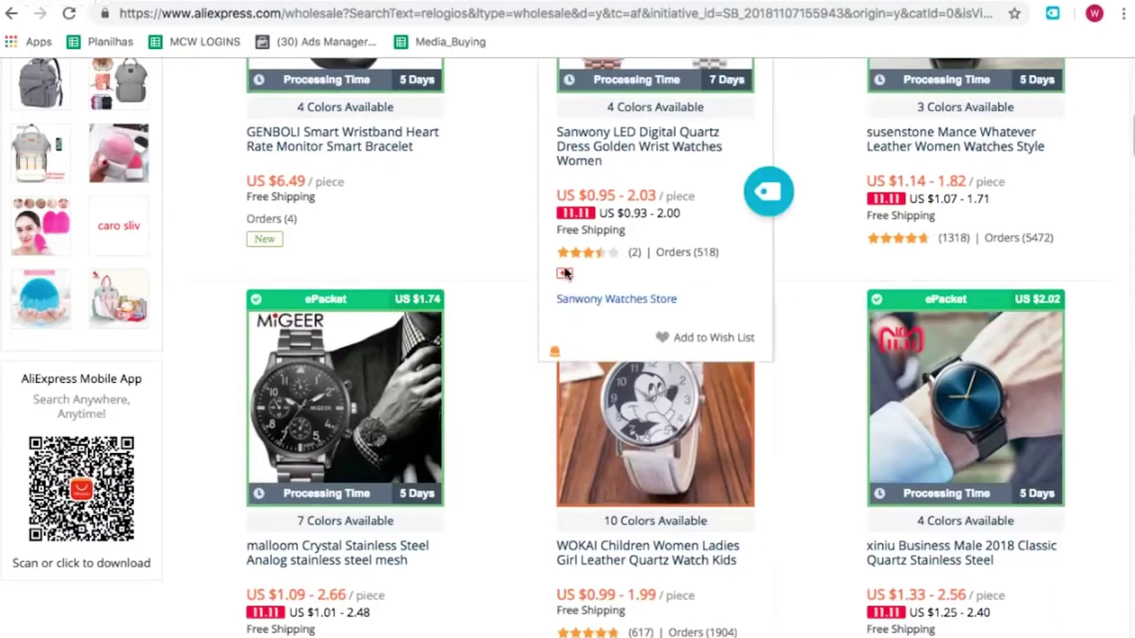
scroll(575, 278, up, 1)
scroll(575, 277, up, 3)
scroll(590, 292, down, 8)
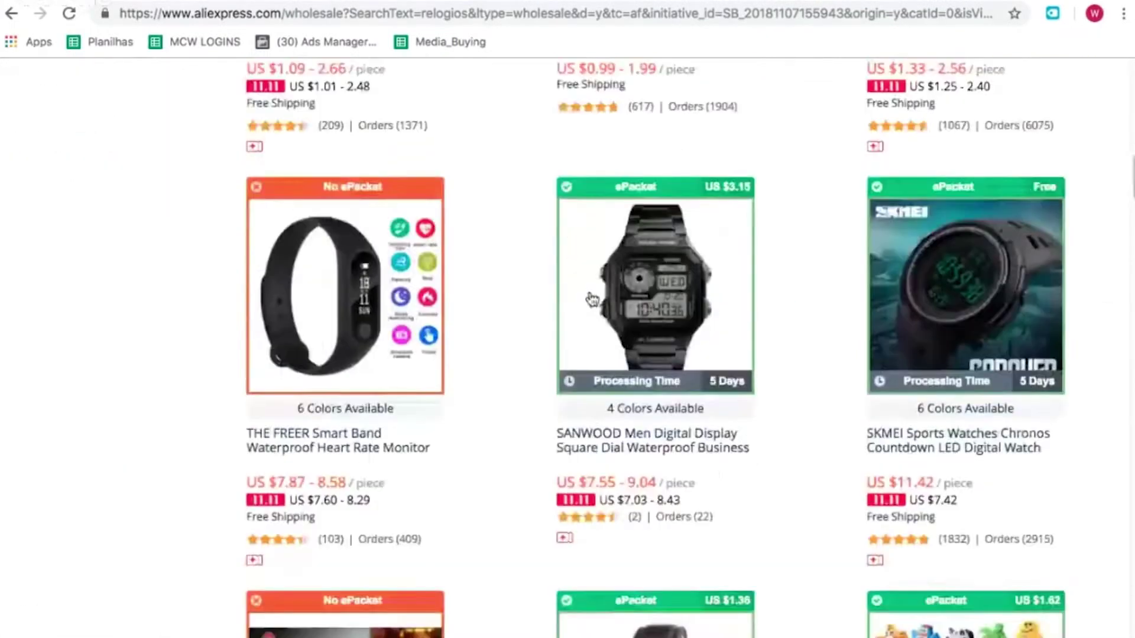
scroll(591, 298, up, 3)
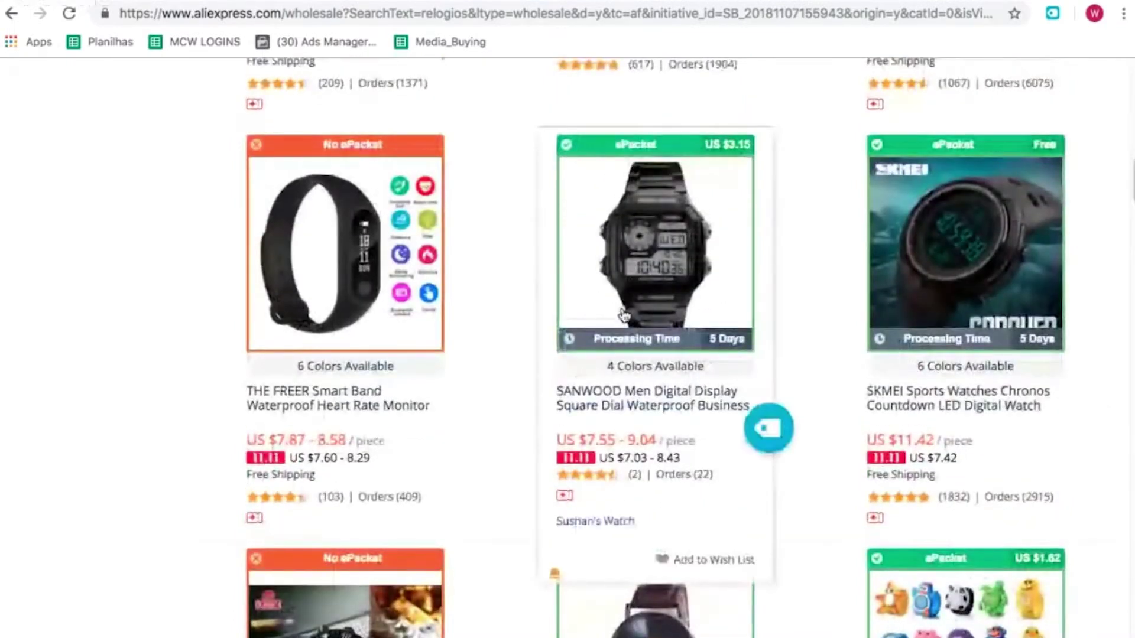
click(647, 260)
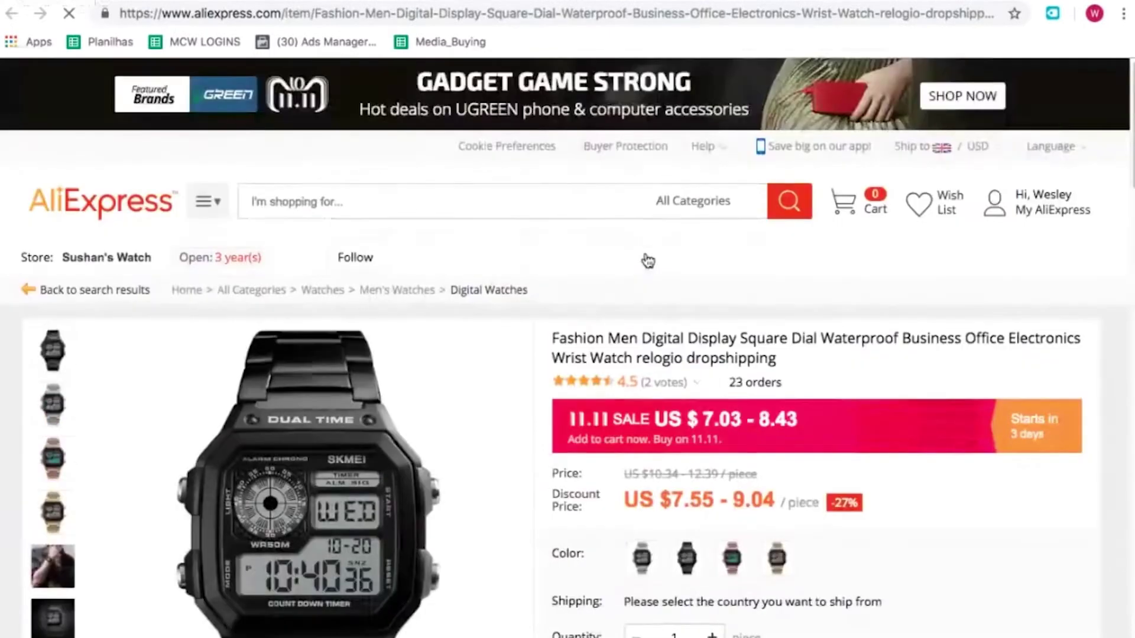
scroll(678, 304, down, 5)
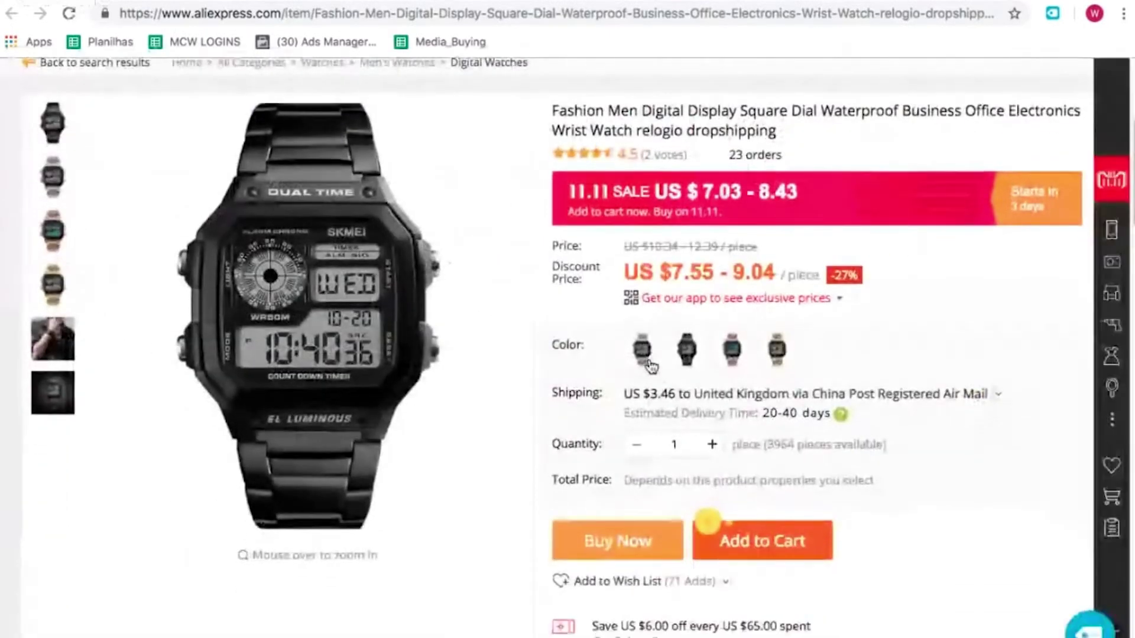
Step: Switch to Oberlo and look through the categories and recommended products on its product search page
click(715, 1)
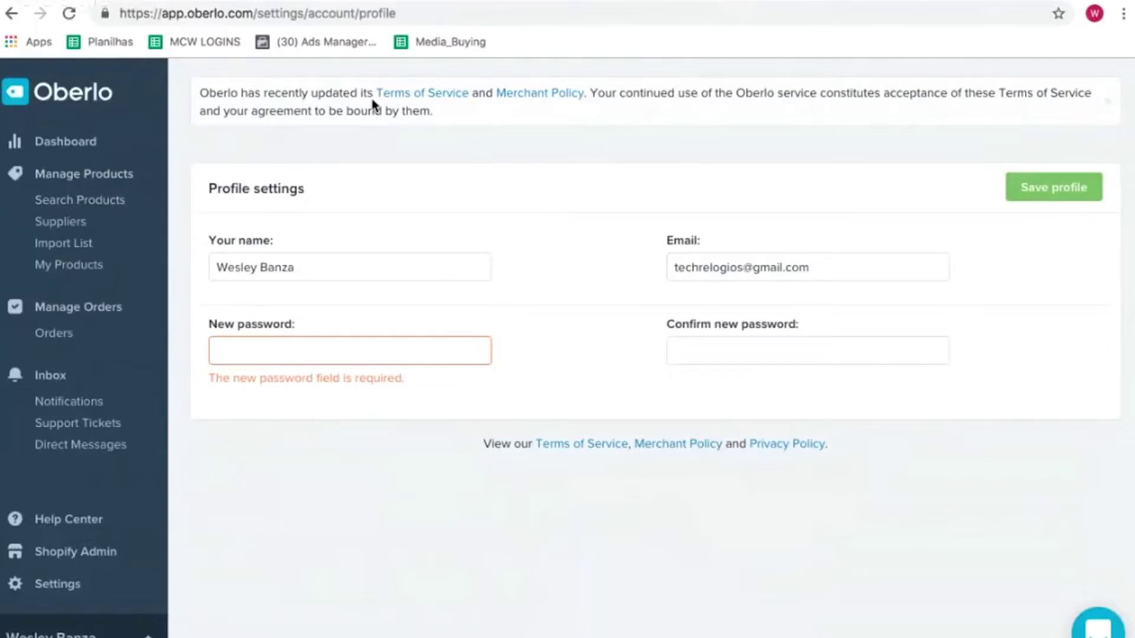
click(68, 91)
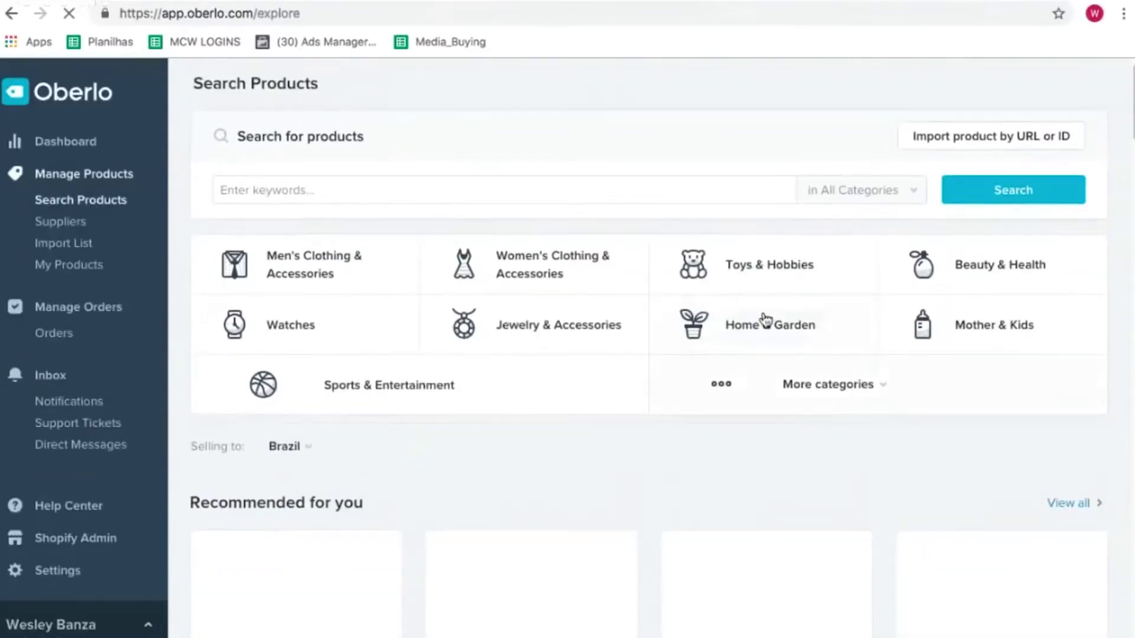
scroll(651, 177, down, 5)
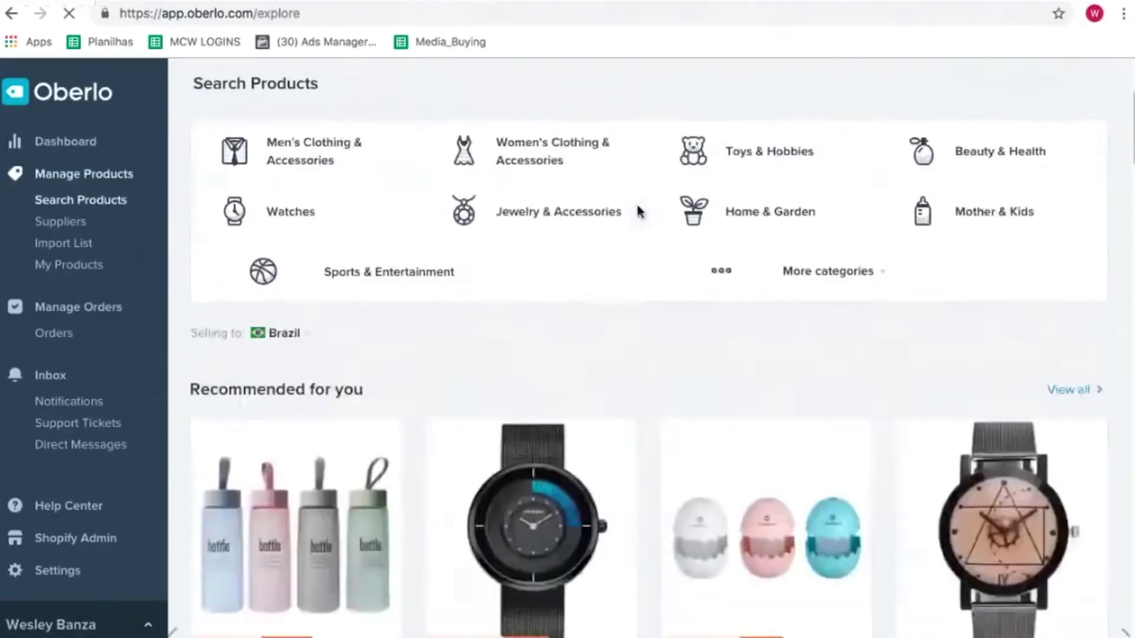
scroll(637, 211, down, 10)
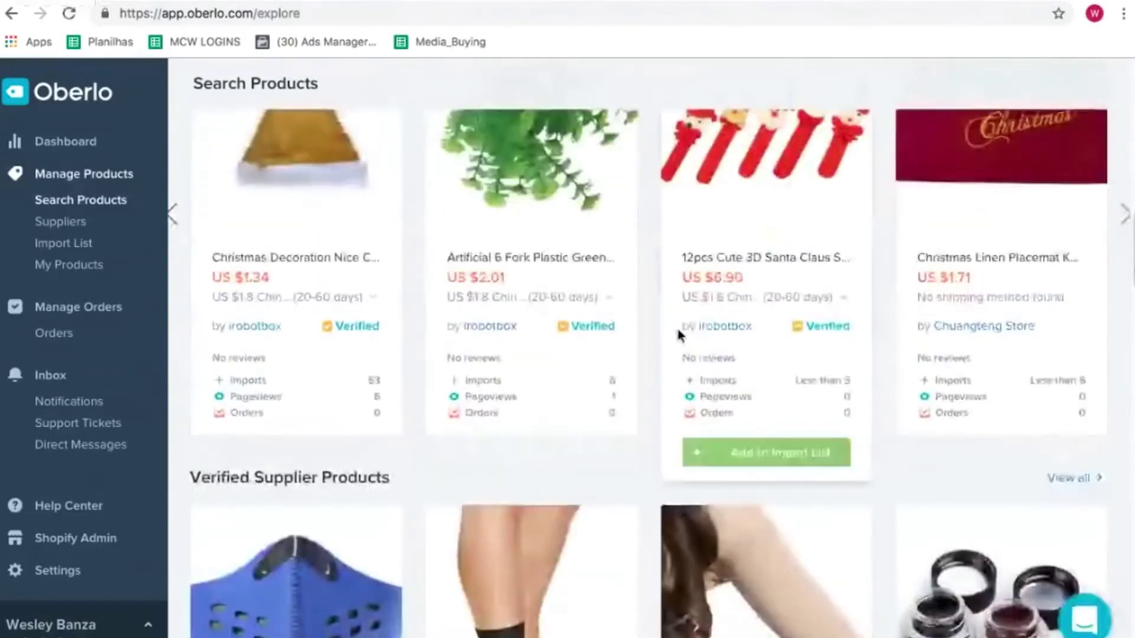
scroll(677, 331, up, 6)
scroll(678, 330, up, 10)
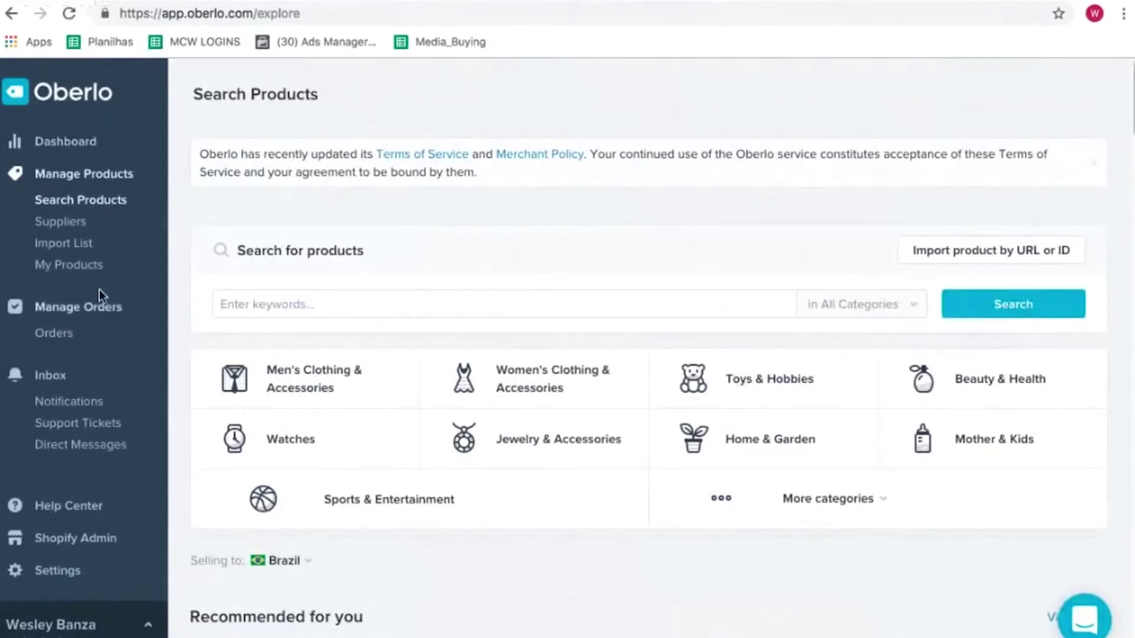
Step: Look over Oberlo's Help Center, product search page and settings
click(36, 505)
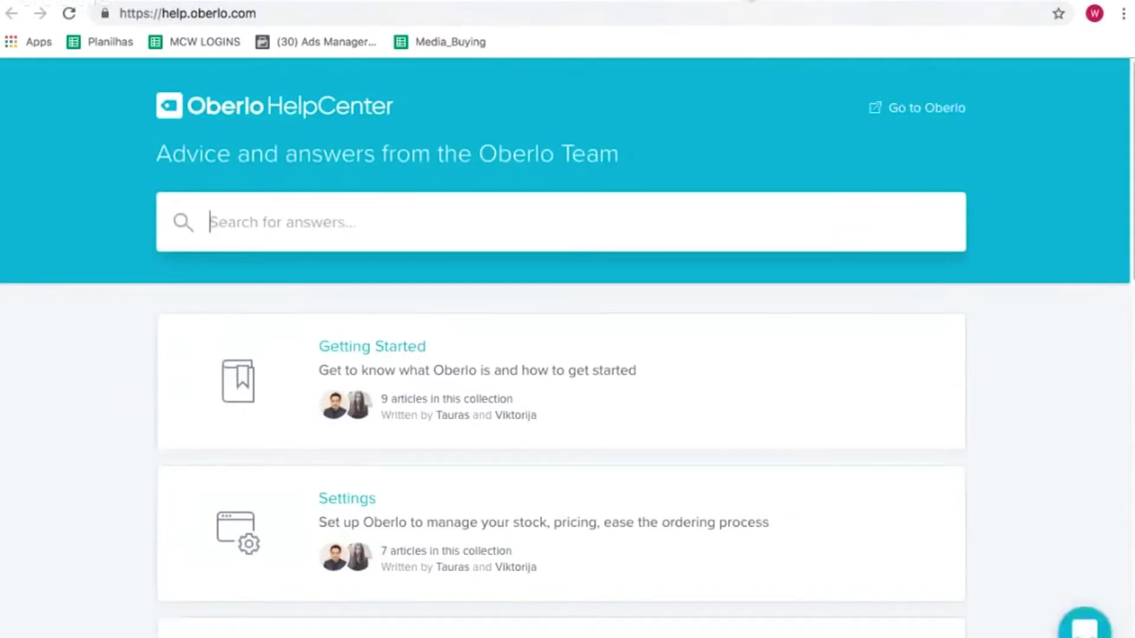
key(ctrl+w)
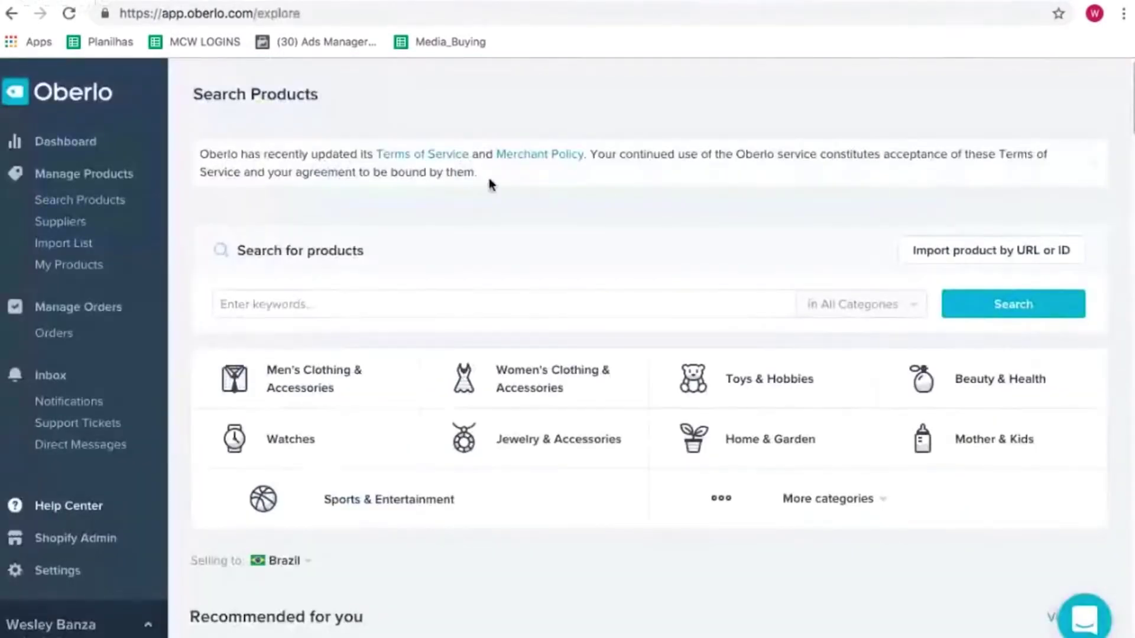
scroll(875, 401, down, 10)
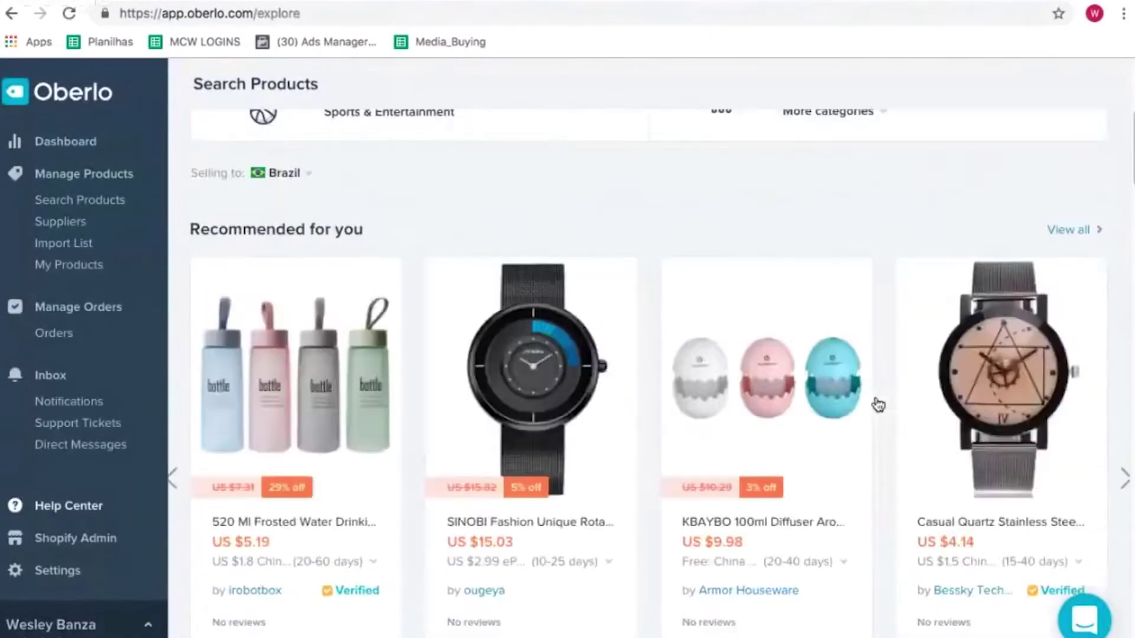
scroll(878, 405, up, 10)
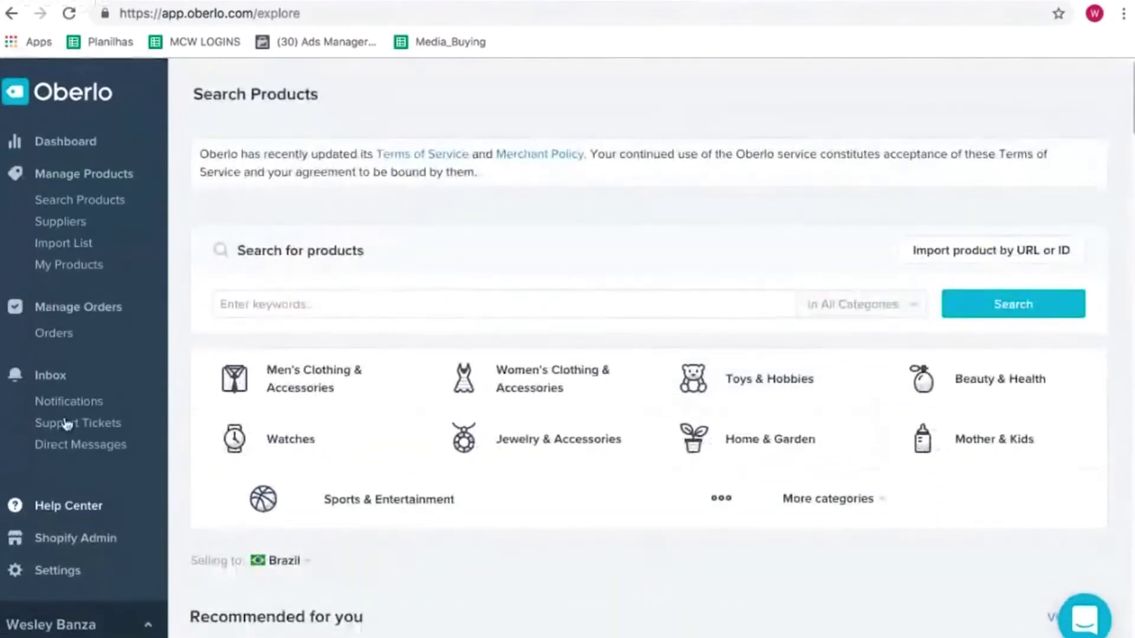
click(62, 570)
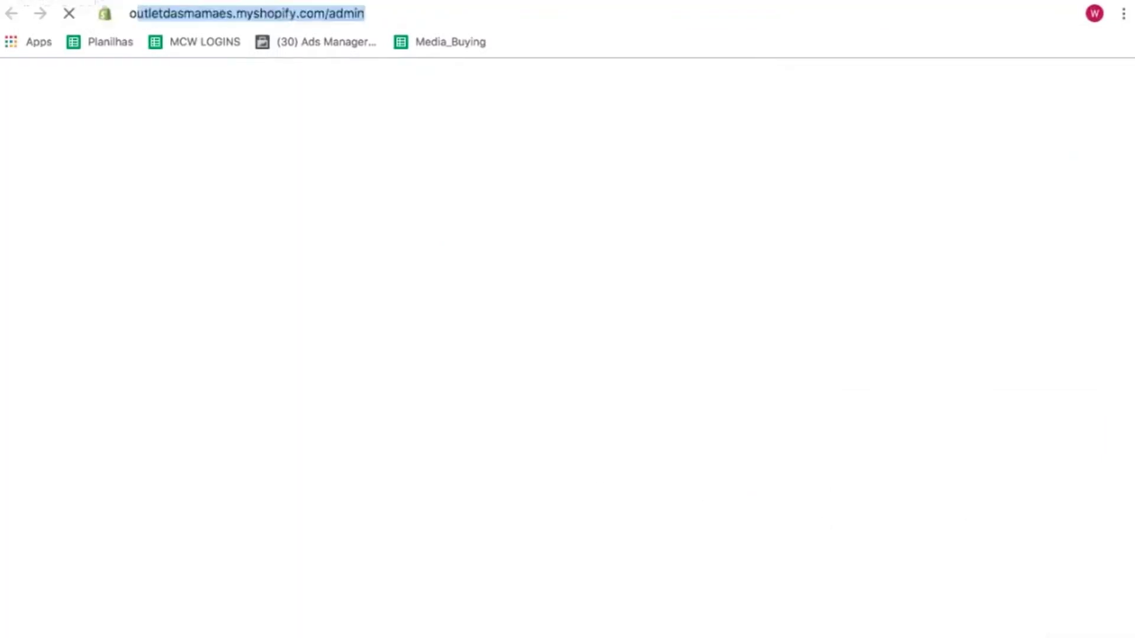
Step: Search Google for the Oberlo extension and add "Oberlo - Aliexpress.com Product Importer" to Chrome from the Chrome Web Store
text(oberlo e)
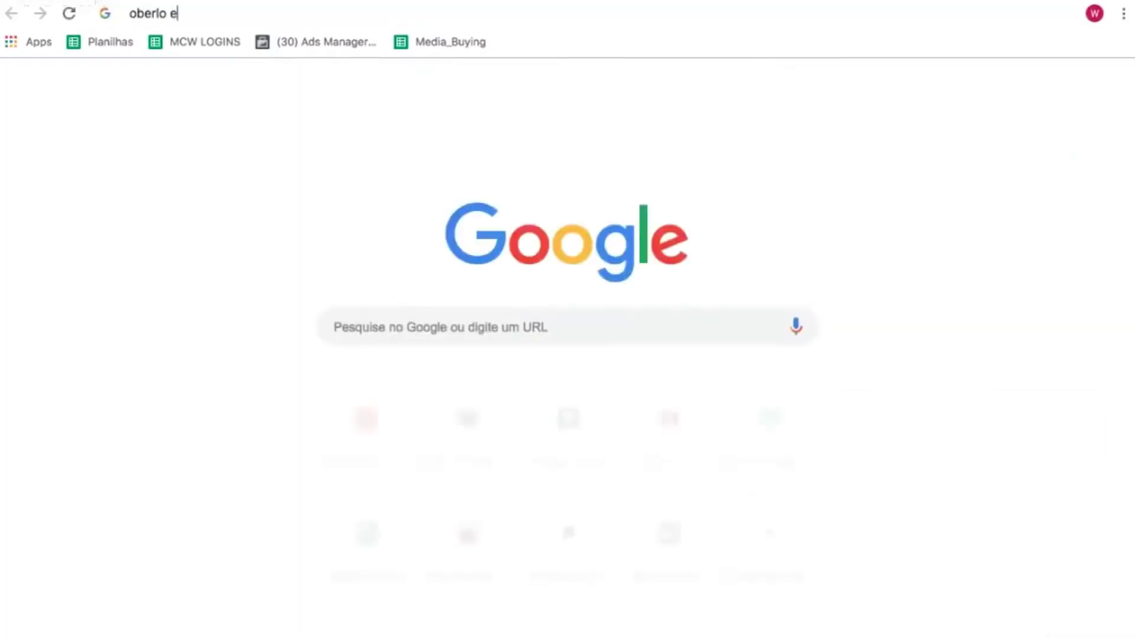
text(xt)
key(Return)
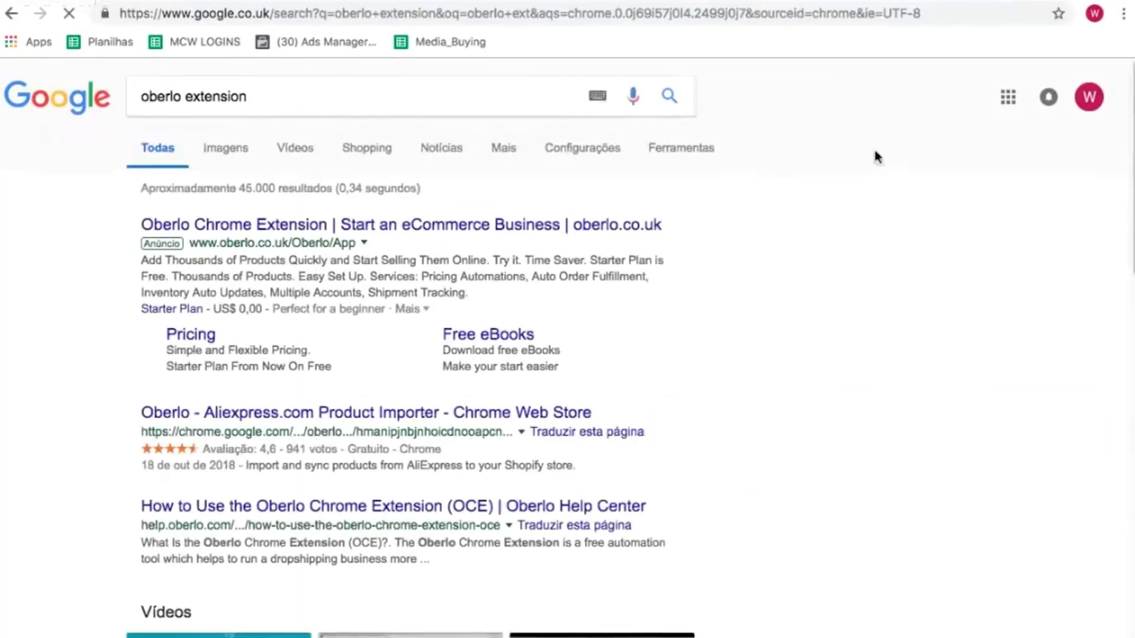
click(375, 413)
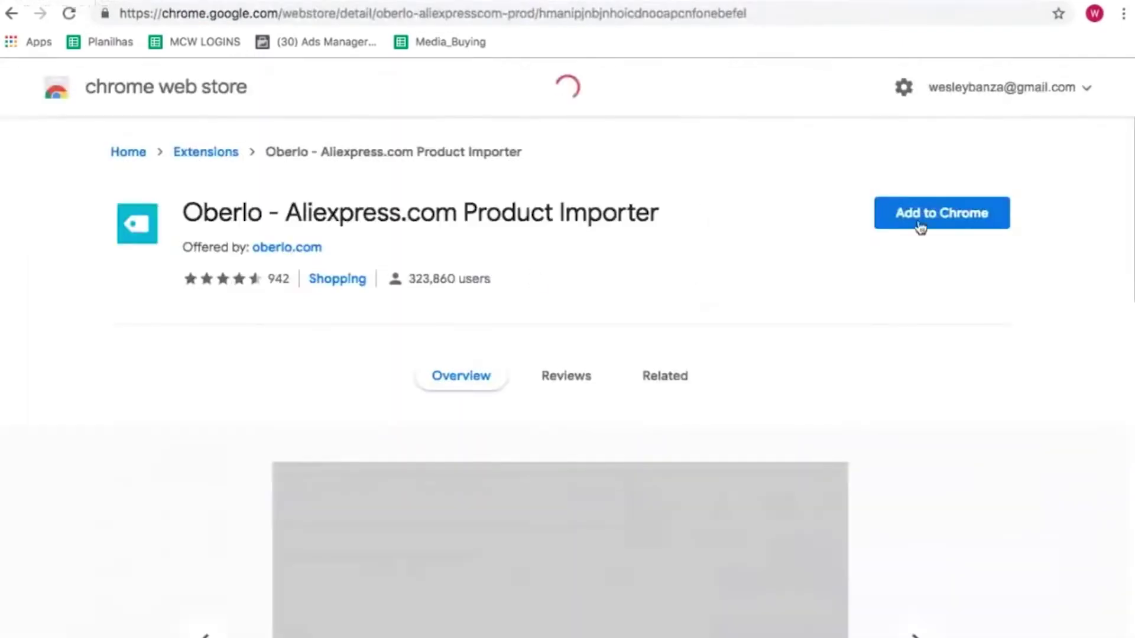
click(944, 222)
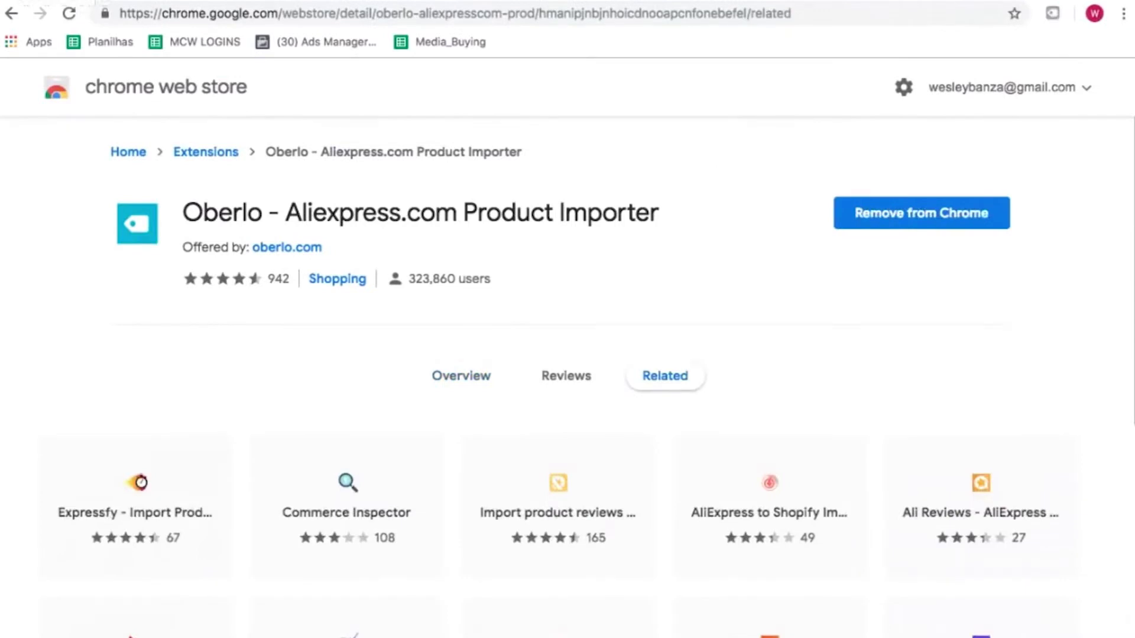
Step: Switch to the LabEcom product pricing spreadsheet in Google Sheets and rename "Categoria 1" as "RELOGIOS VINTAGES"
click(1051, 14)
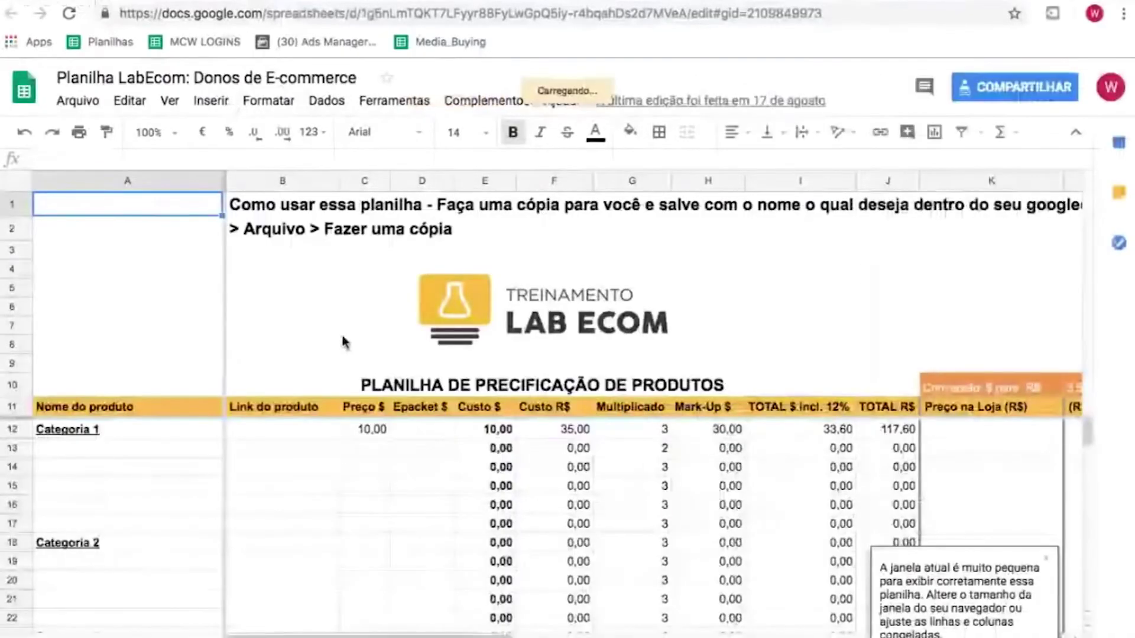
scroll(343, 342, down, 1)
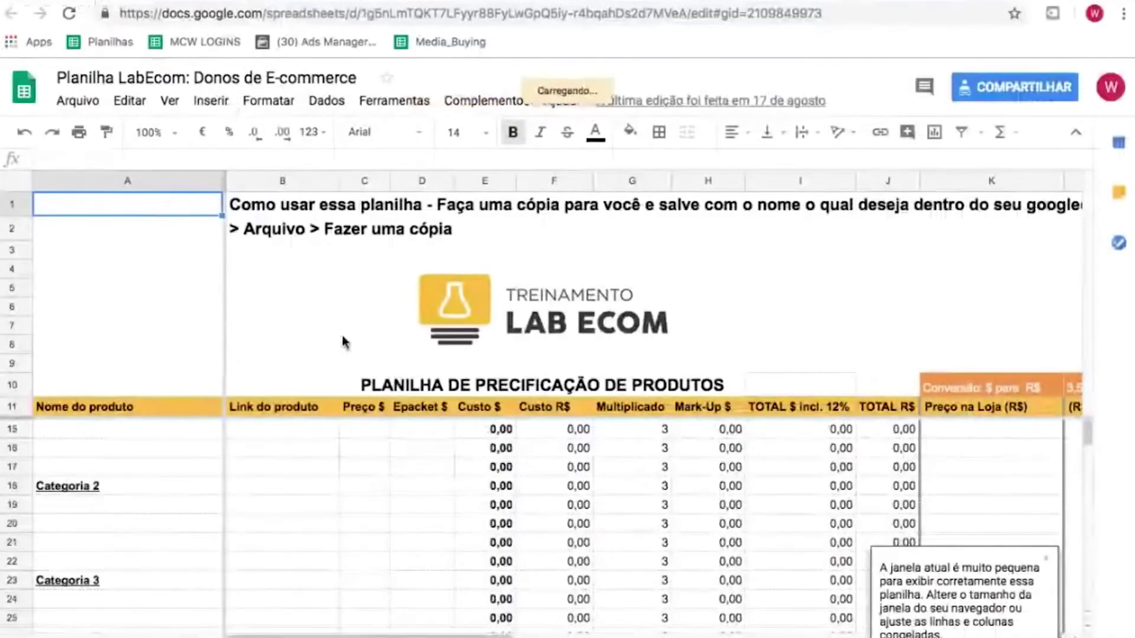
scroll(365, 465, up, 1)
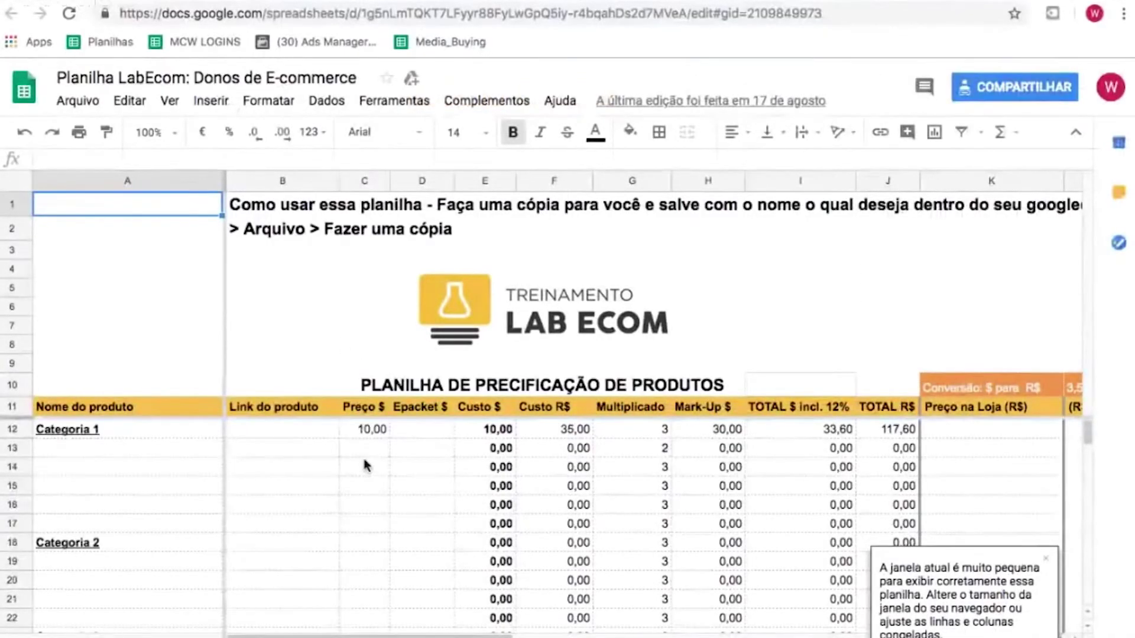
click(100, 434)
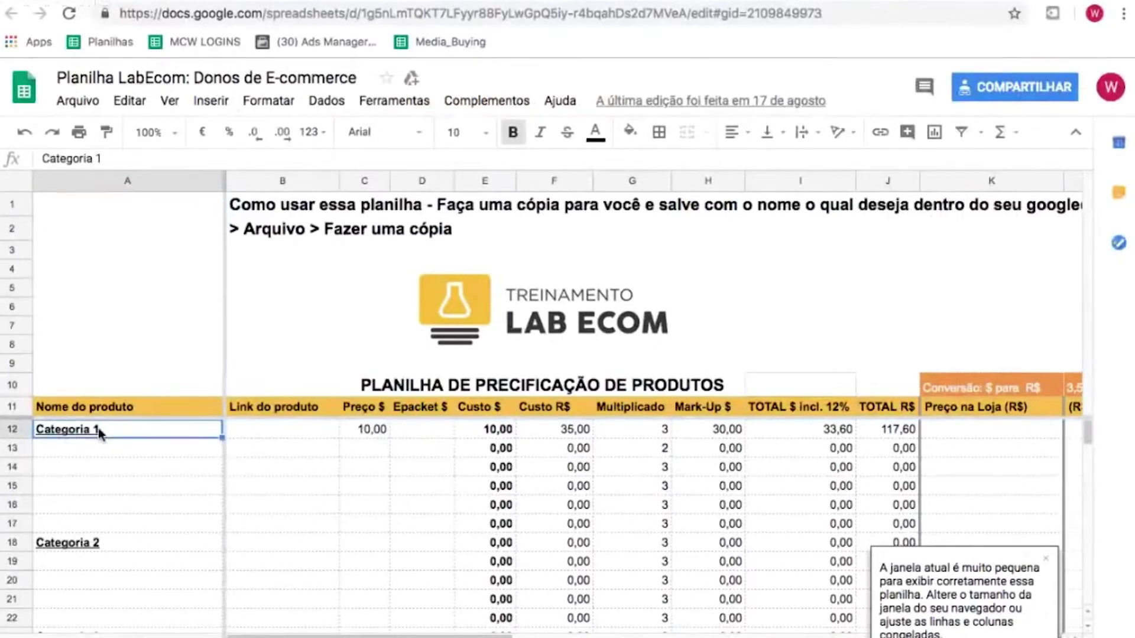
text(RELOGIOS)
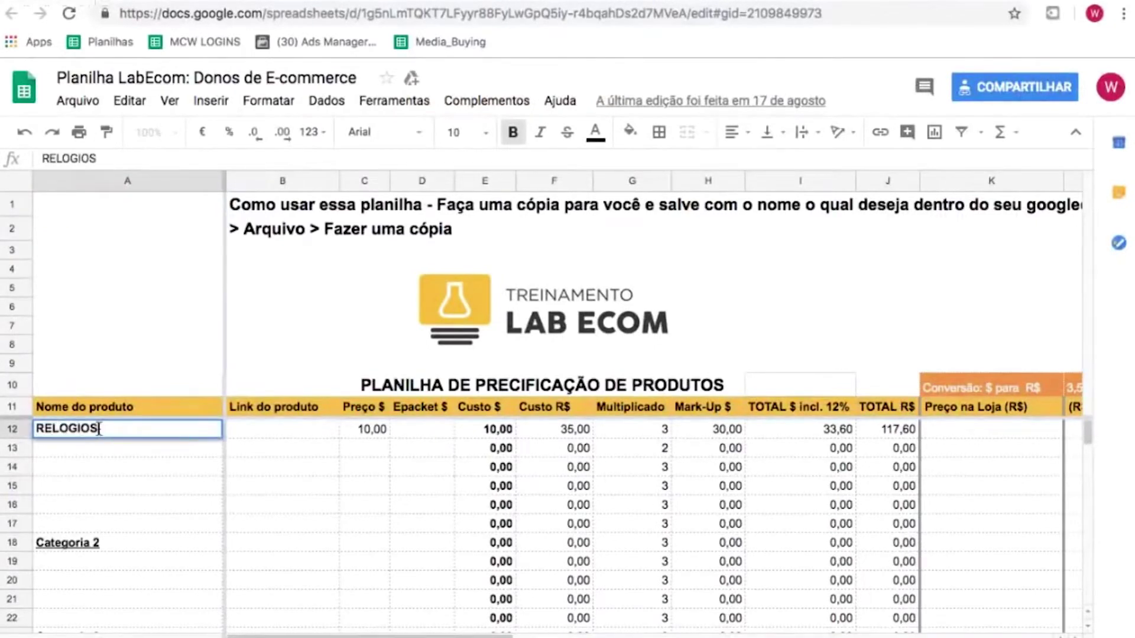
text( VINAGE)
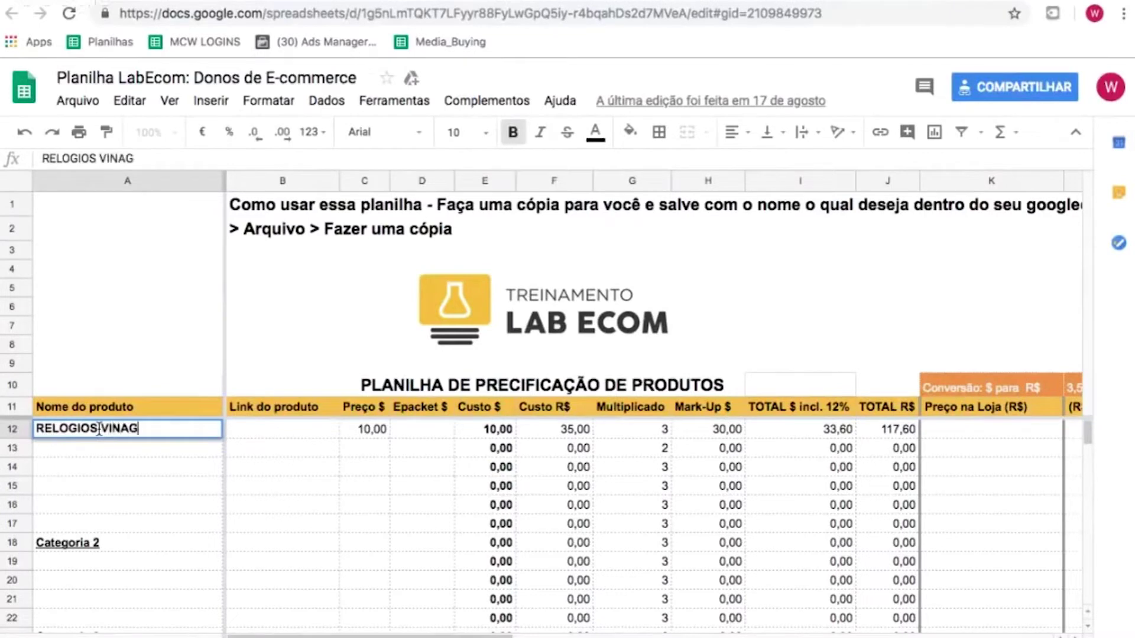
key(BackSpace)
key(BackSpace)
text(TAGES)
Step: Rename "Categoria 2" in the product name column as "NOVIDADES"
click(71, 532)
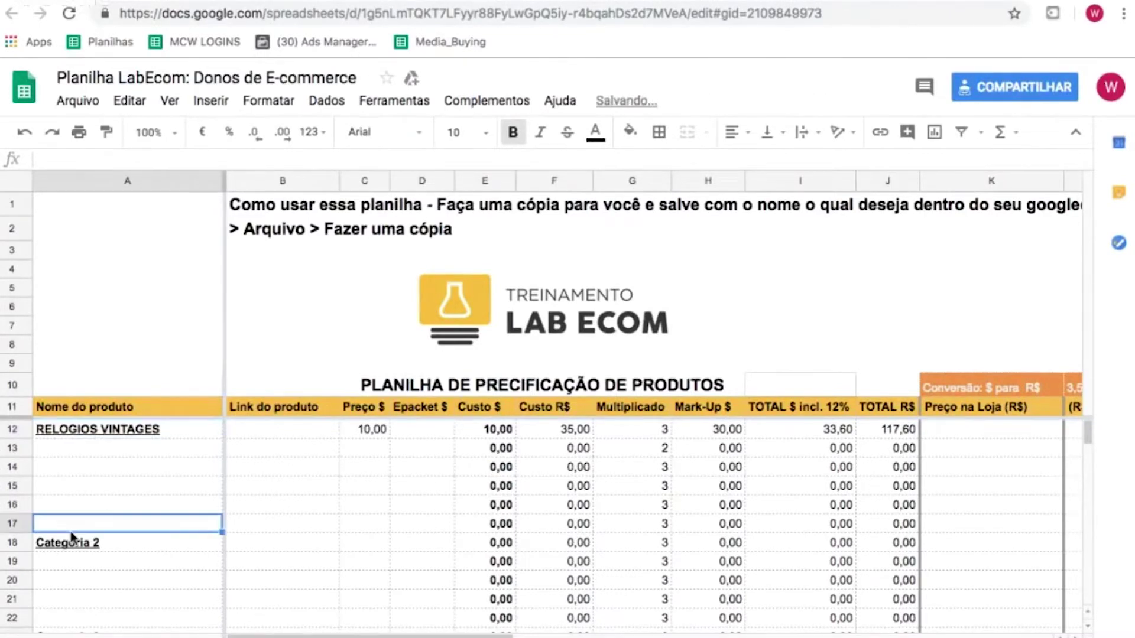
click(71, 541)
text(NOVI)
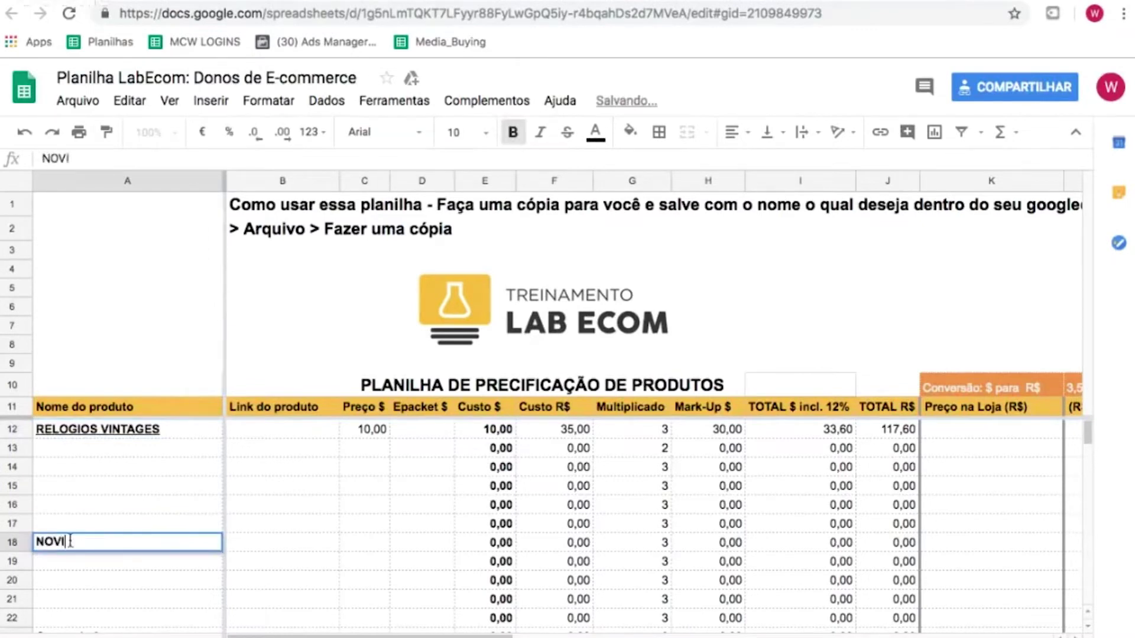
text(DADES)
key(Return)
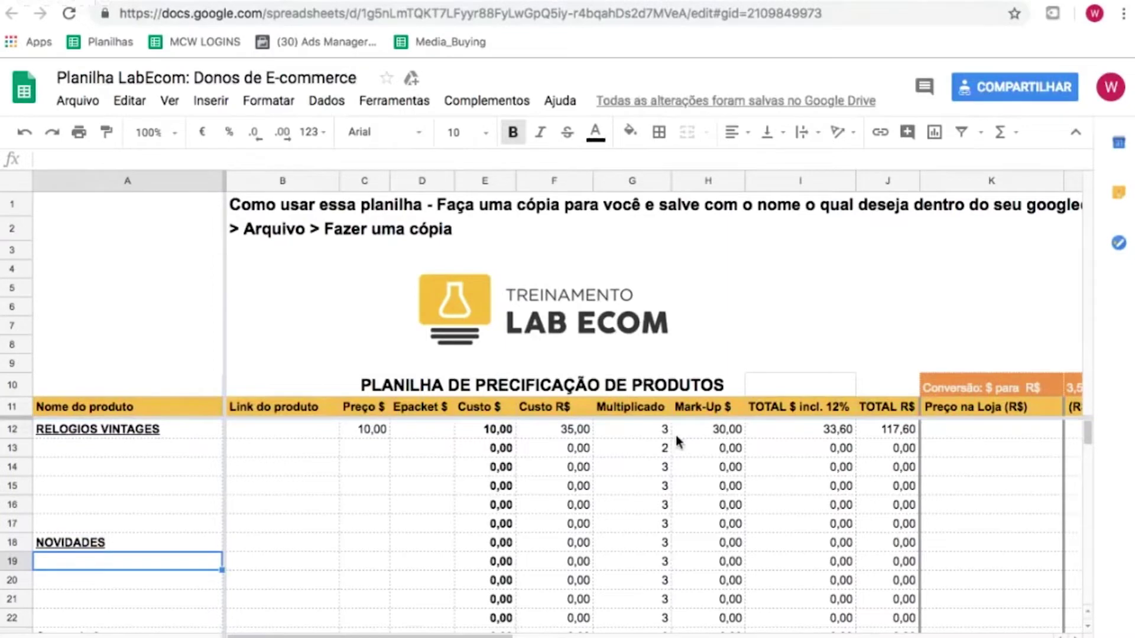
Step: Set the Multiplicado value to 2,15 in both row 12 and row 13 of the pricing table
scroll(678, 442, right, 2)
click(545, 430)
text(2,15)
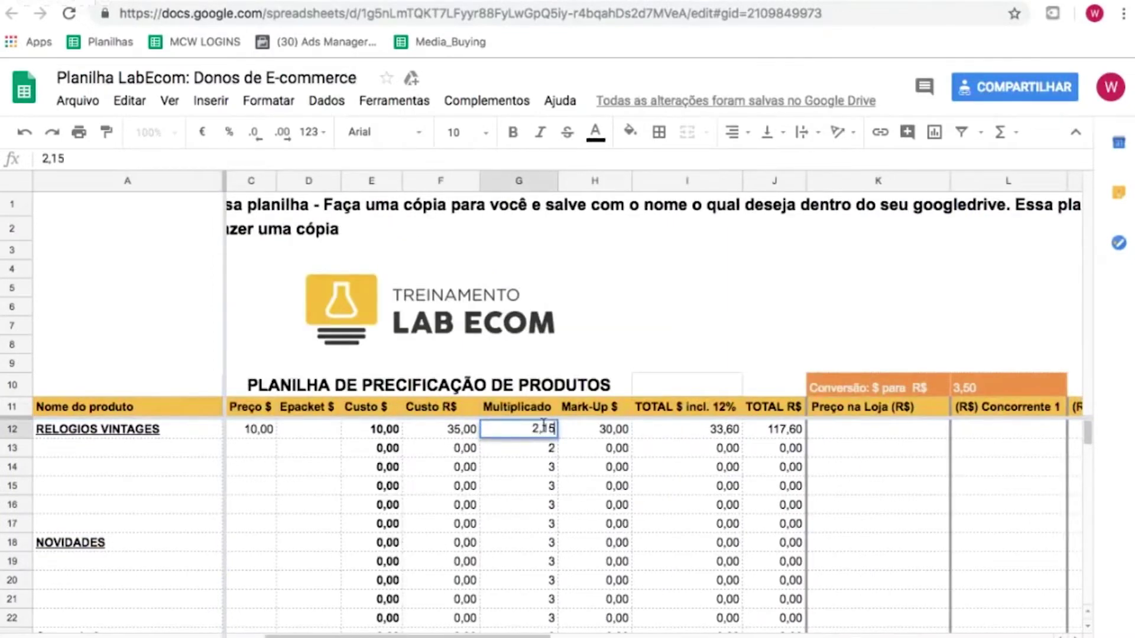
key(Return)
text(2,1)
key(Return)
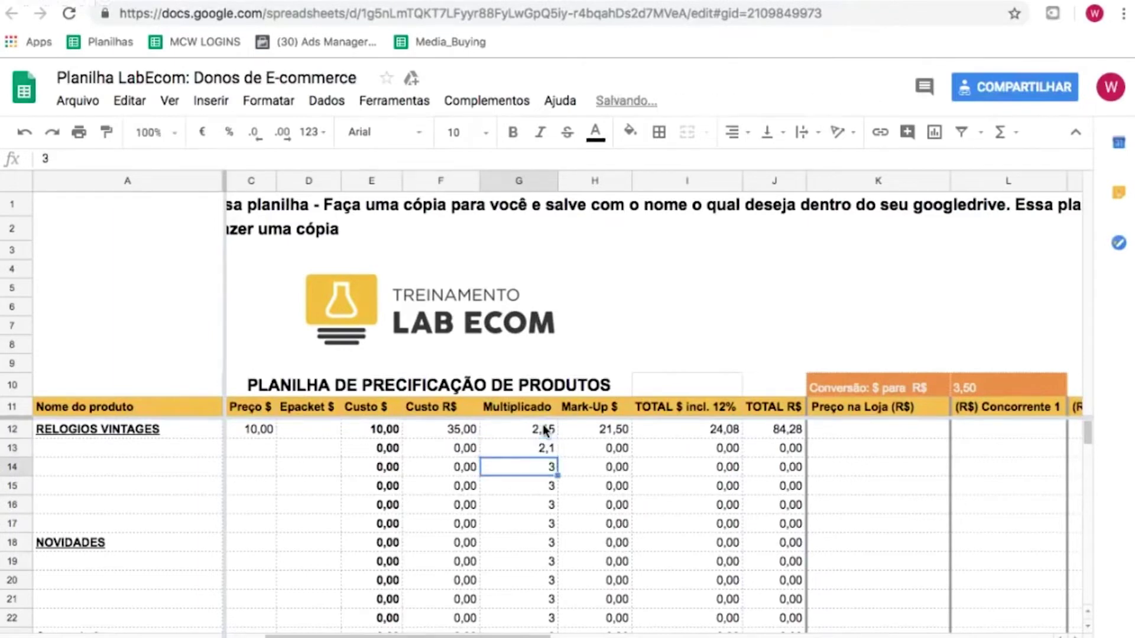
key(Up)
key(Return)
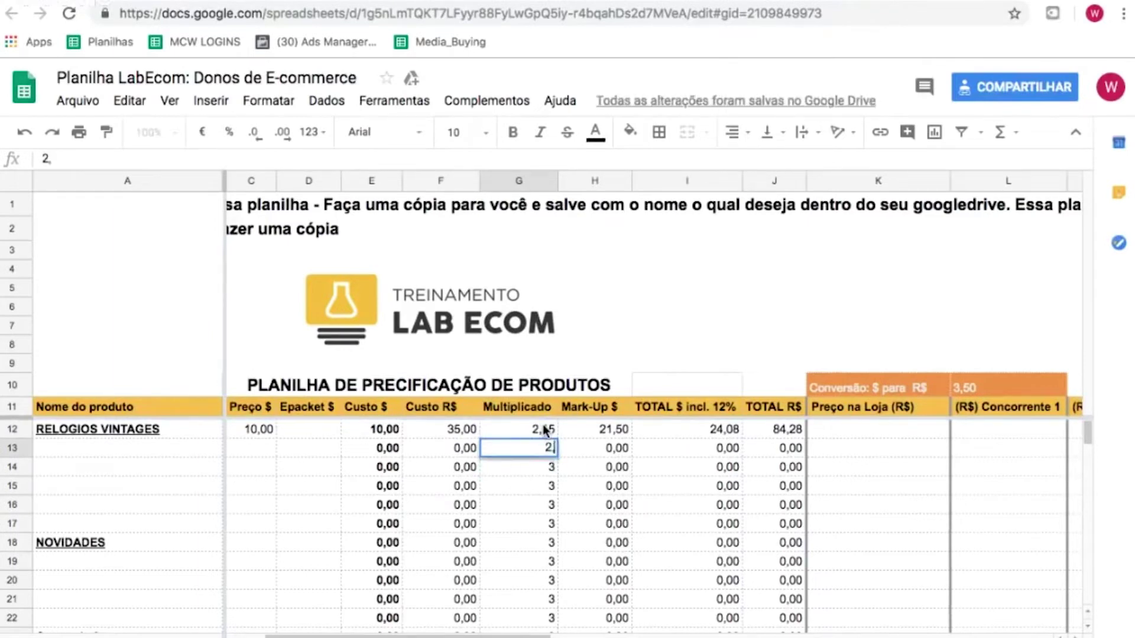
text(5)
key(Return)
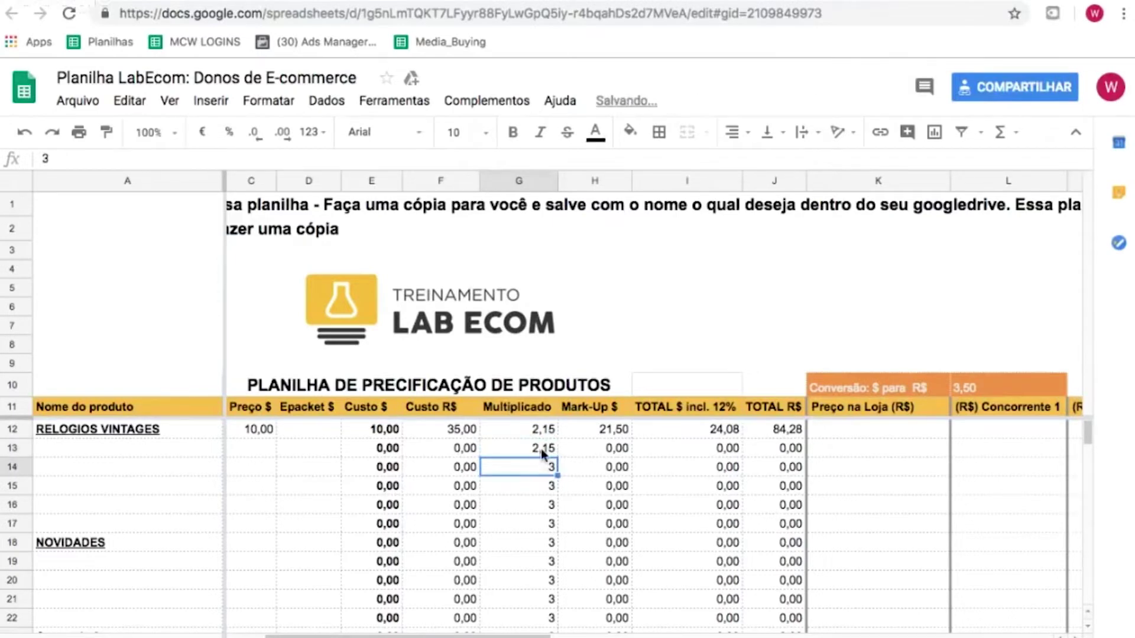
Step: Copy the 2,15 multiplier from row 13 into the Multiplicado cells from row 14 downward
click(541, 449)
key(ctrl+c)
drag(532, 467, 532, 635)
key(ctrl+v)
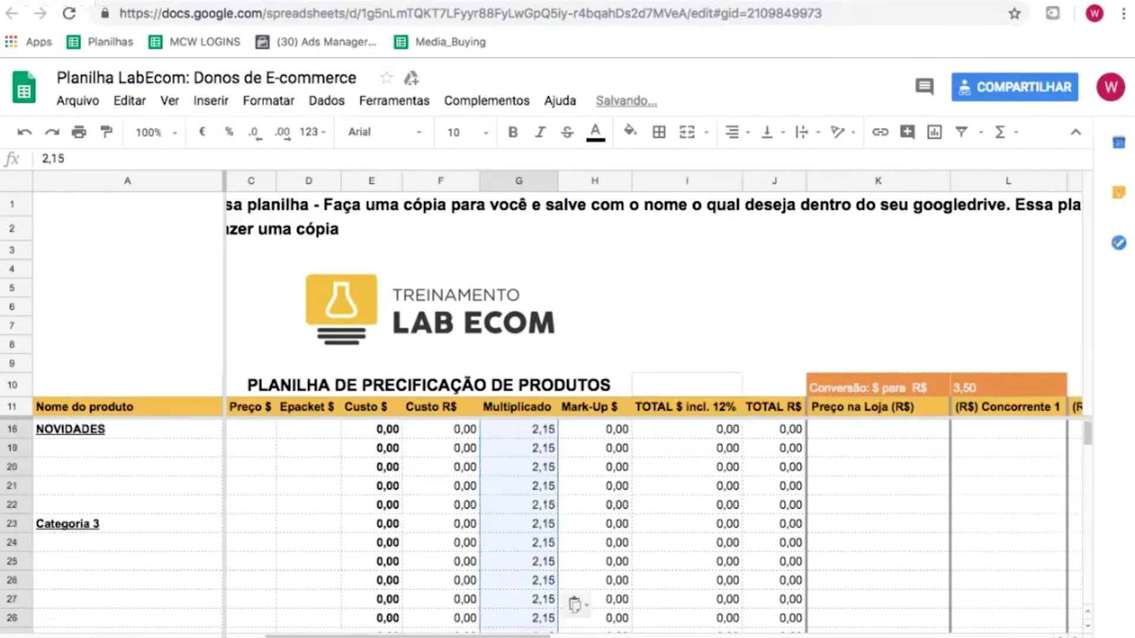
scroll(530, 512, up, 3)
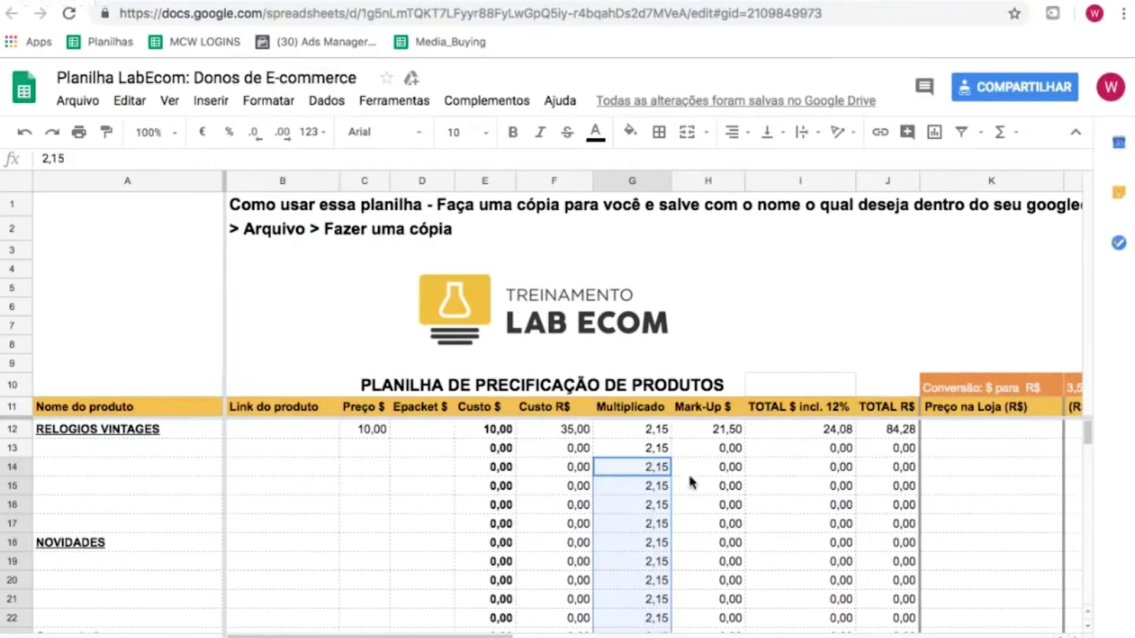
Step: Open the LISTA DE AÇÕES sheet and review its tasks, highlighting those from choosing AliExpress products through publishing the store
key(alt+Down)
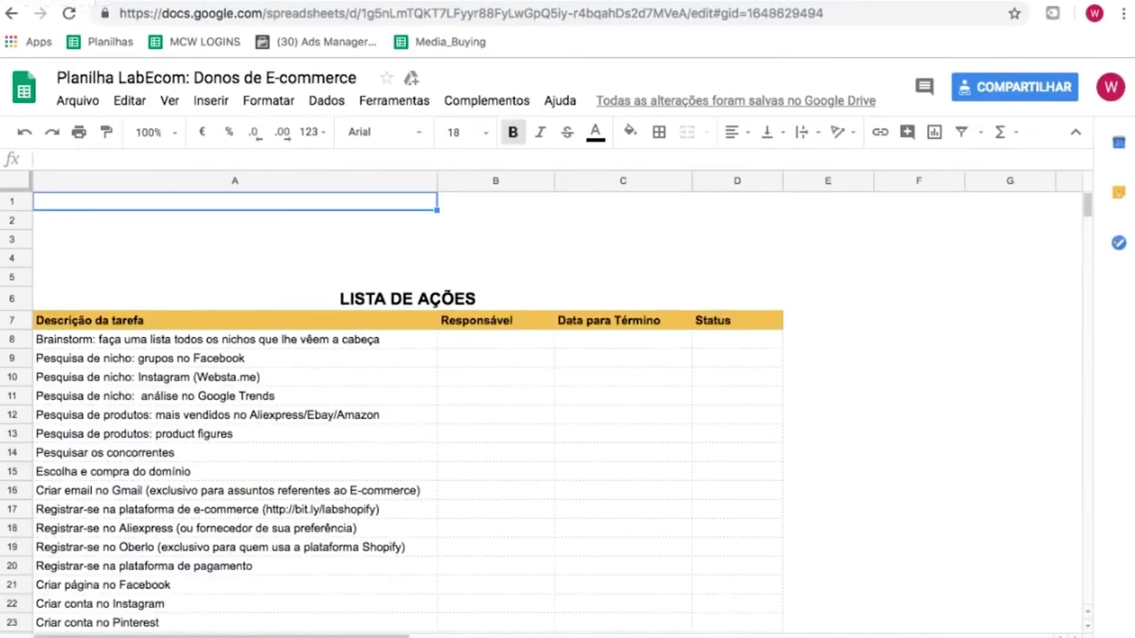
scroll(306, 468, down, 5)
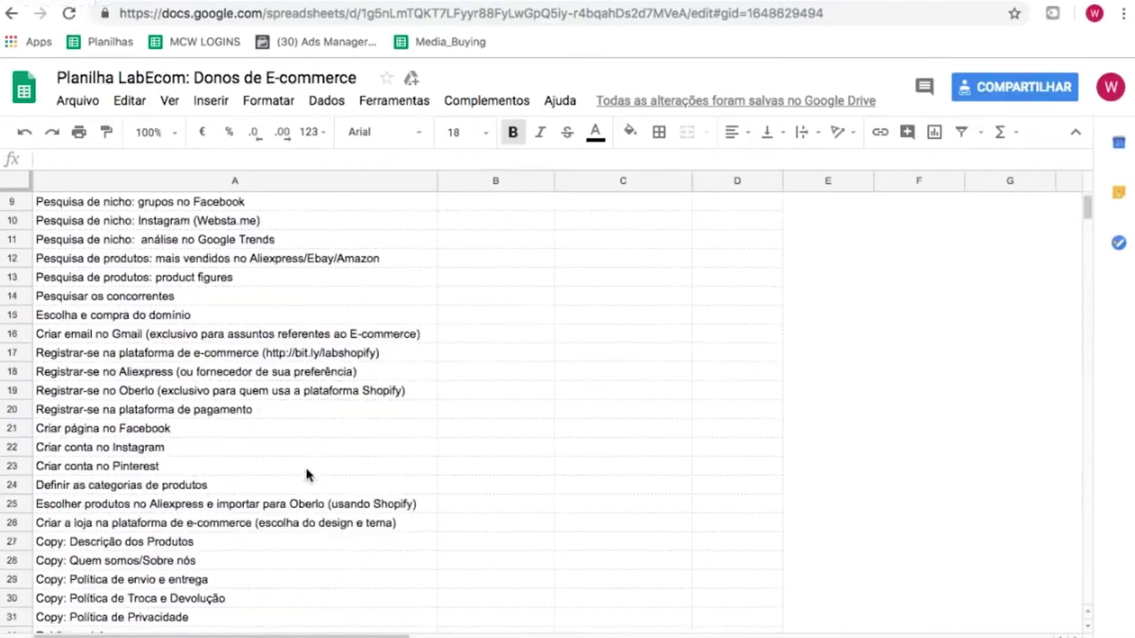
click(115, 450)
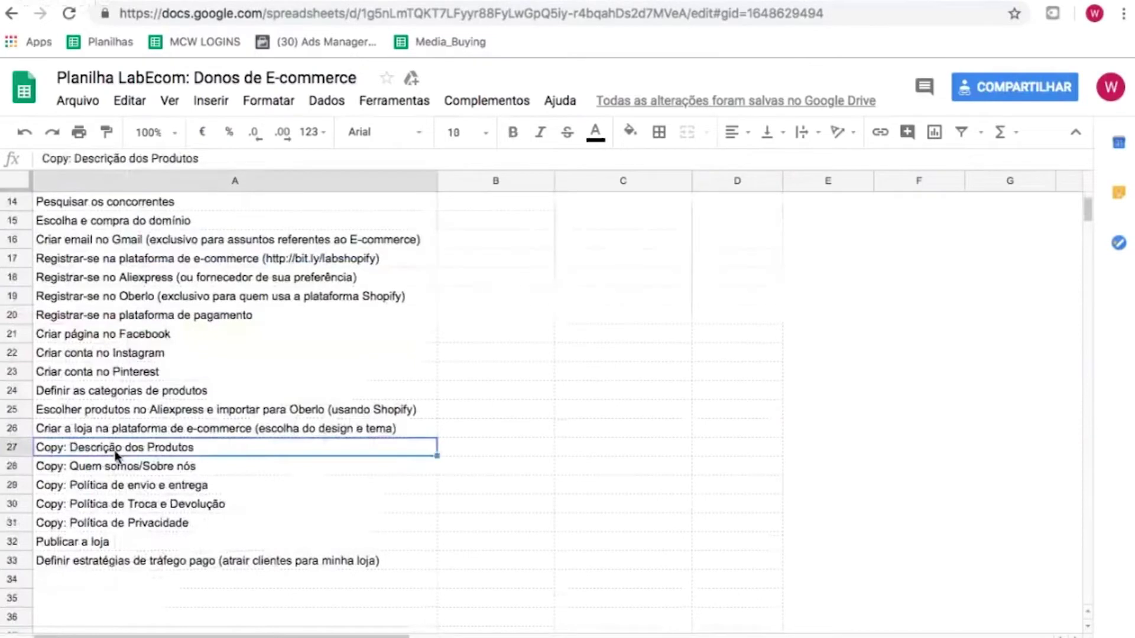
drag(215, 409, 208, 547)
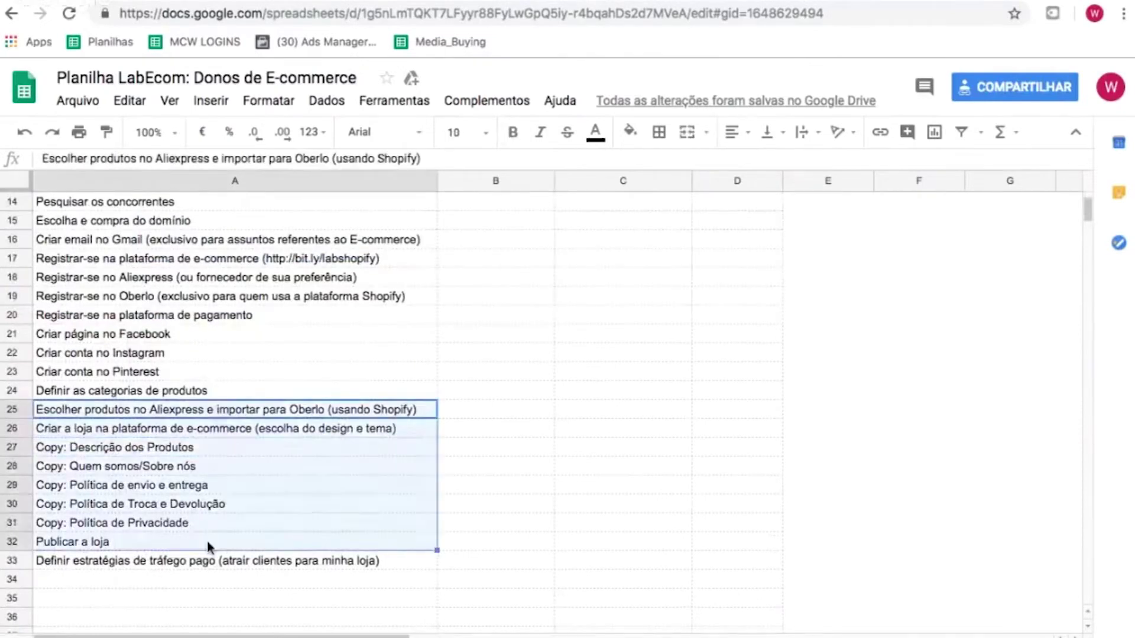
scroll(210, 548, up, 5)
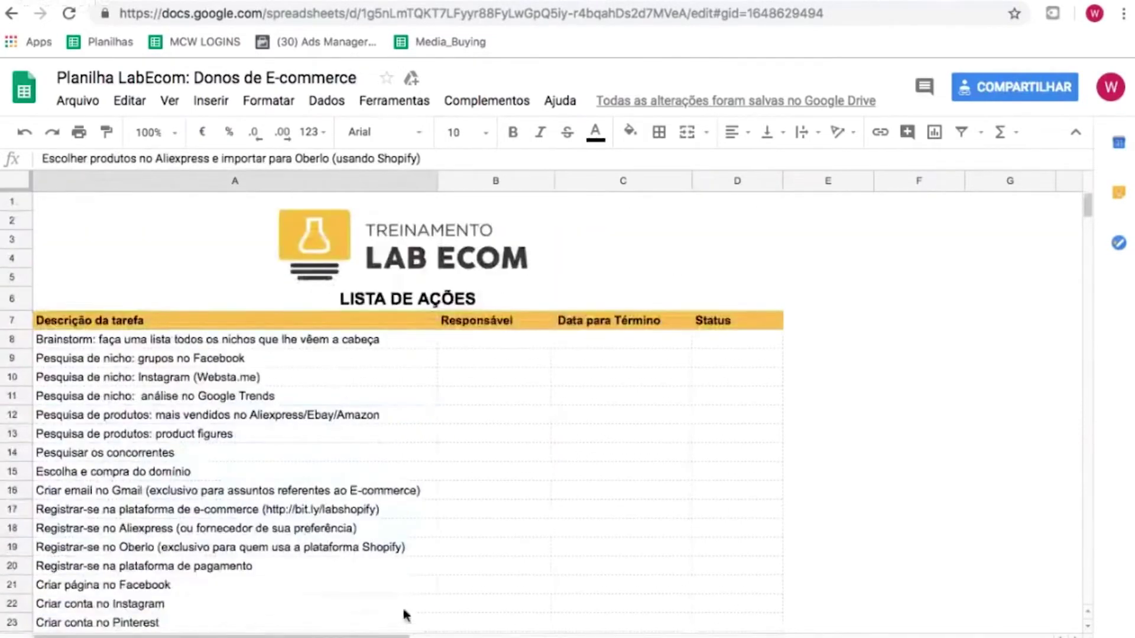
scroll(399, 605, down, 2)
Step: Look through the DADOS DE ACESSO, CATEGORIAS DE PRODUTOS and PESQUISA DE PRODUTOS sheets, ending back on the product pricing sheet
click(366, 637)
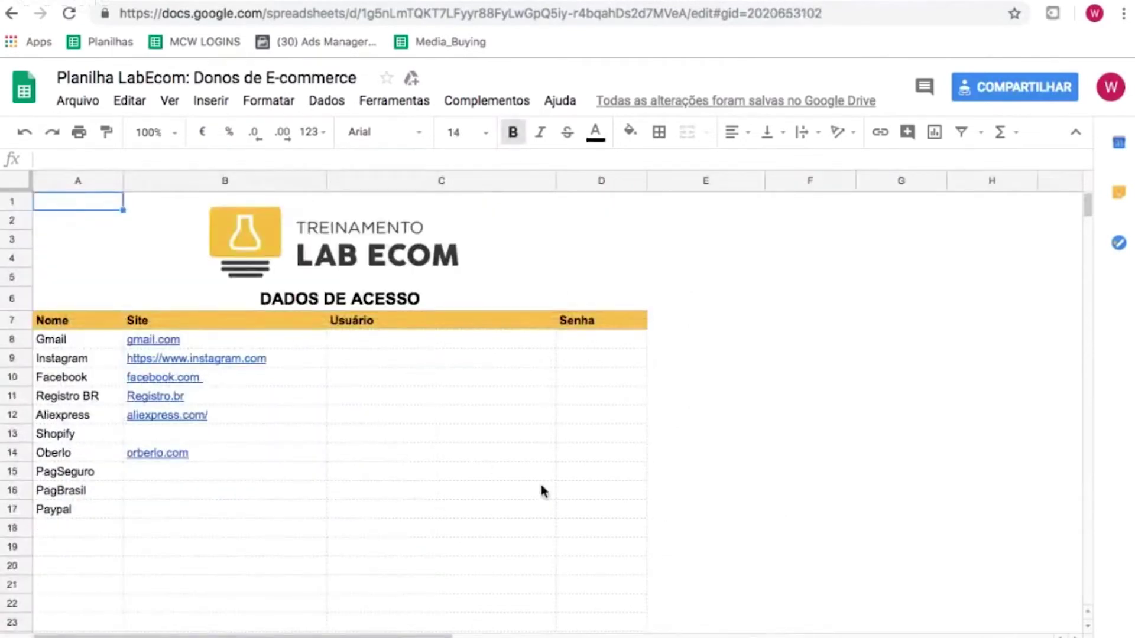
click(449, 637)
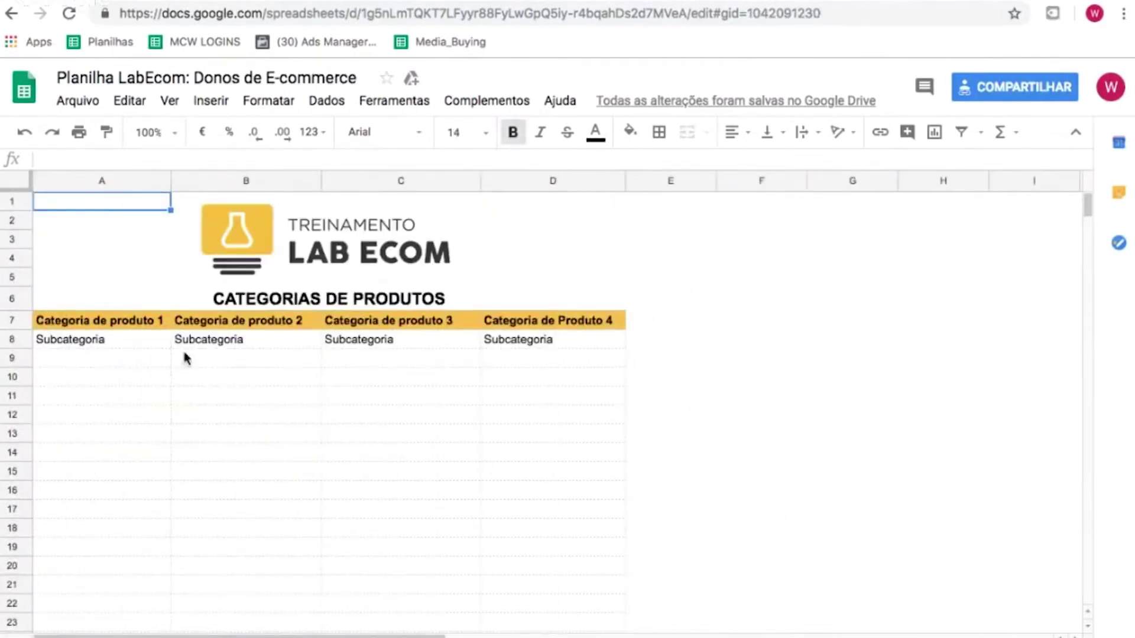
click(128, 340)
click(680, 637)
click(140, 382)
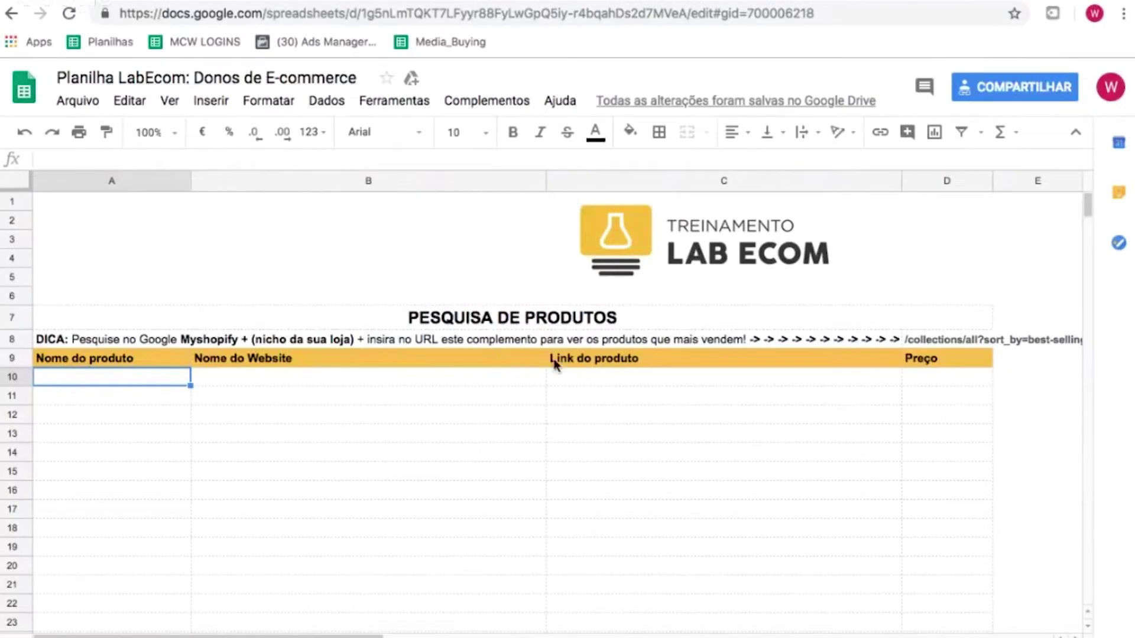
key(ctrl+shift+Page_Down)
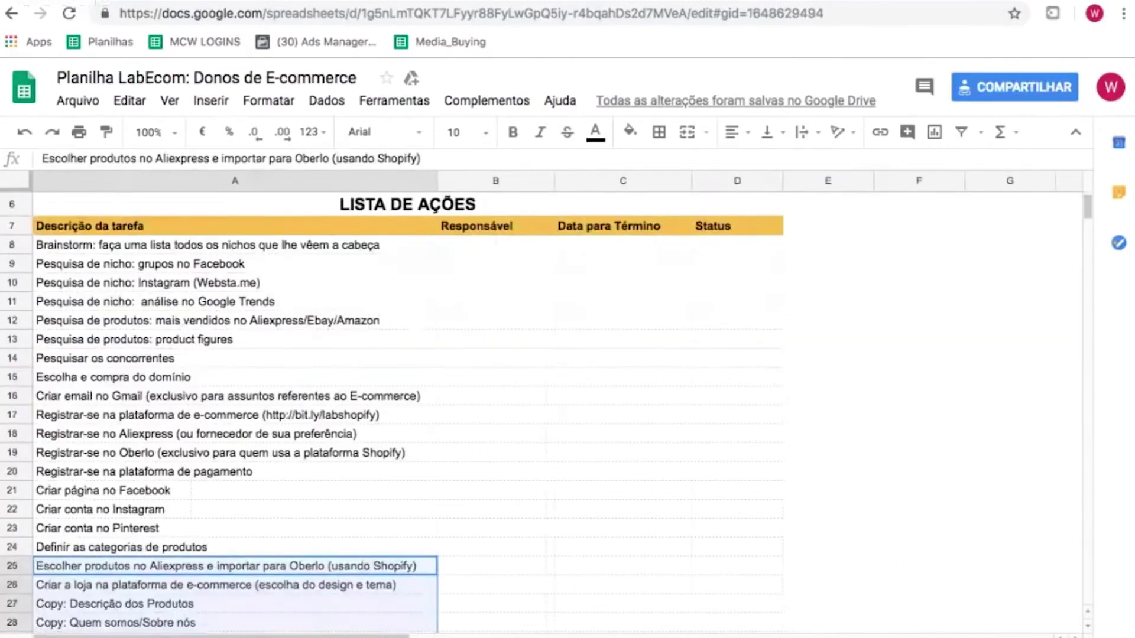
key(ctrl+shift+Page_Down)
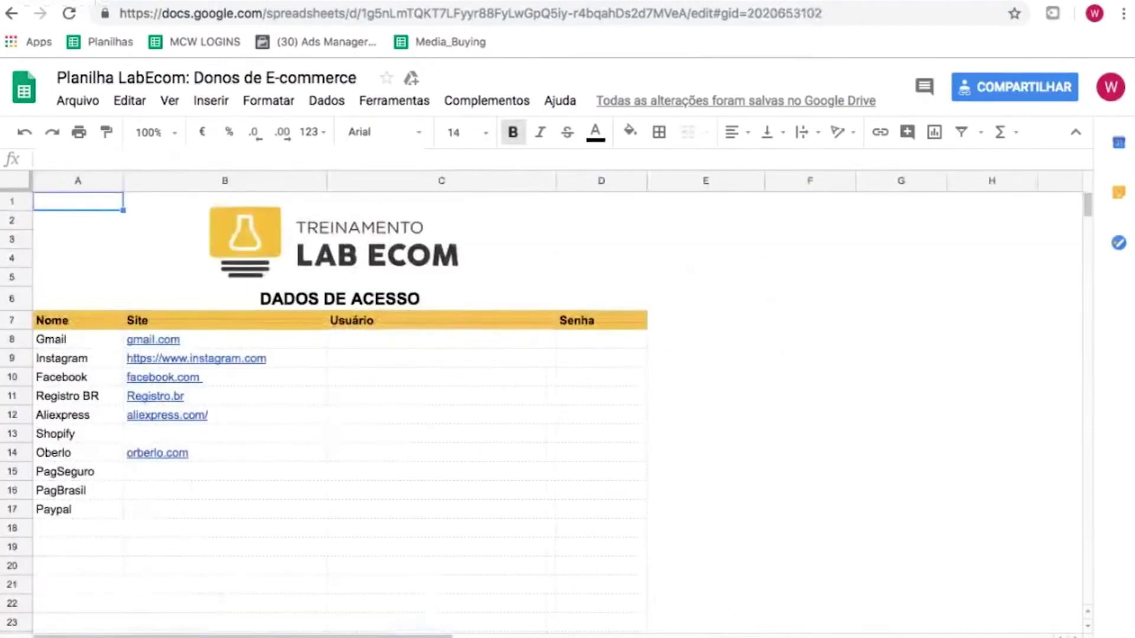
key(ctrl+shift+Page_Up)
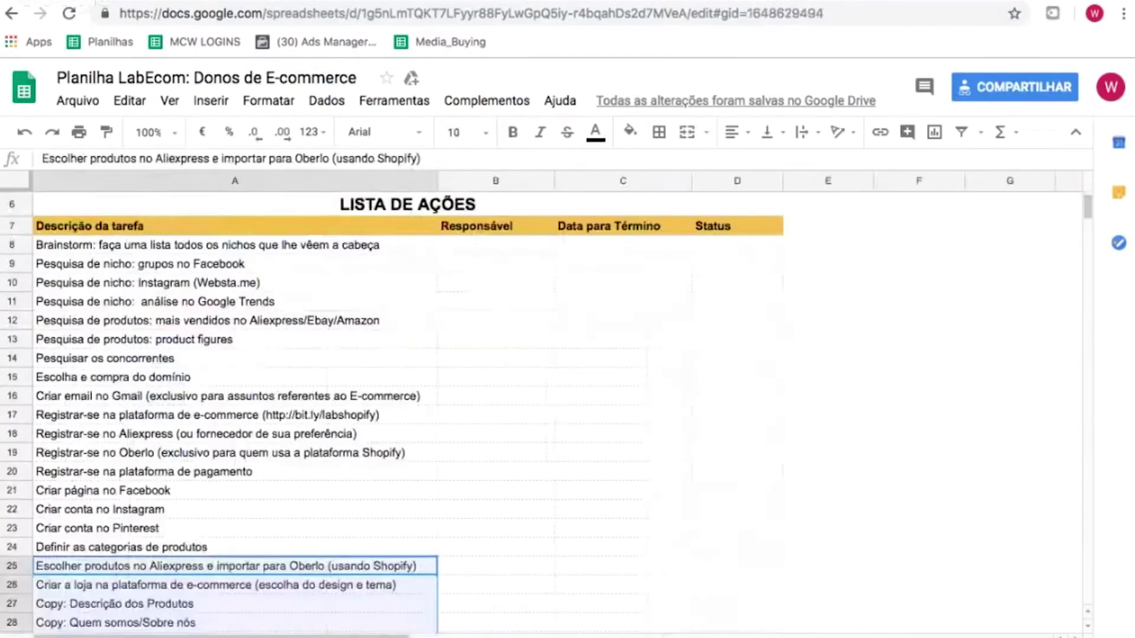
key(ctrl+shift+Page_Up)
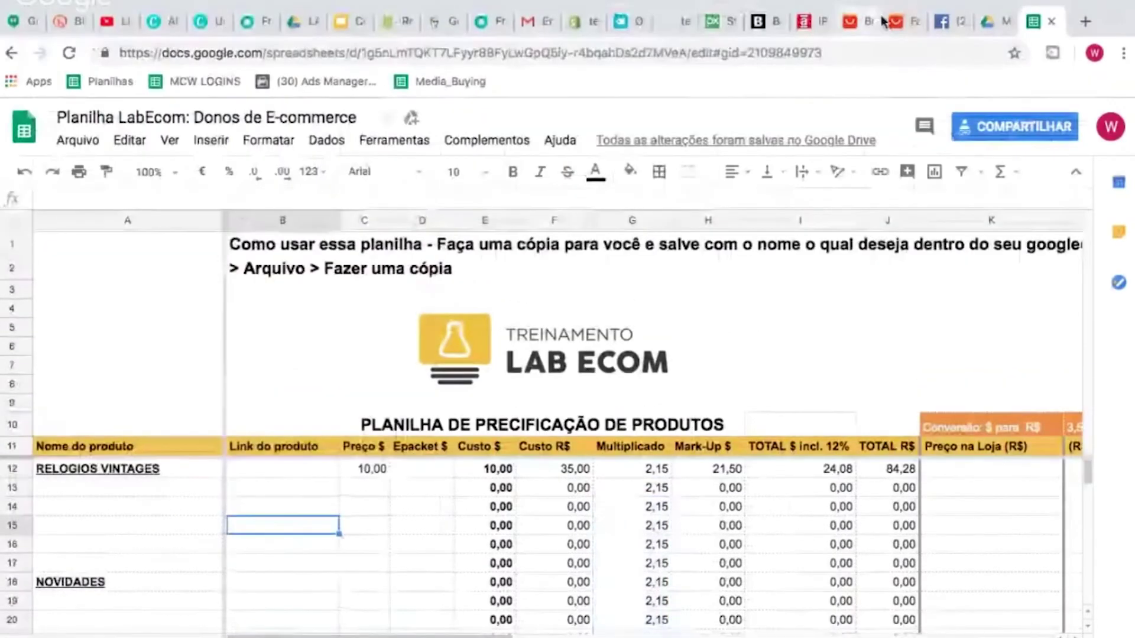
Step: Switch to the square dial digital watch on AliExpress and check its shipping methods to the United Kingdom
key(ctrl+Tab)
scroll(837, 406, down, 5)
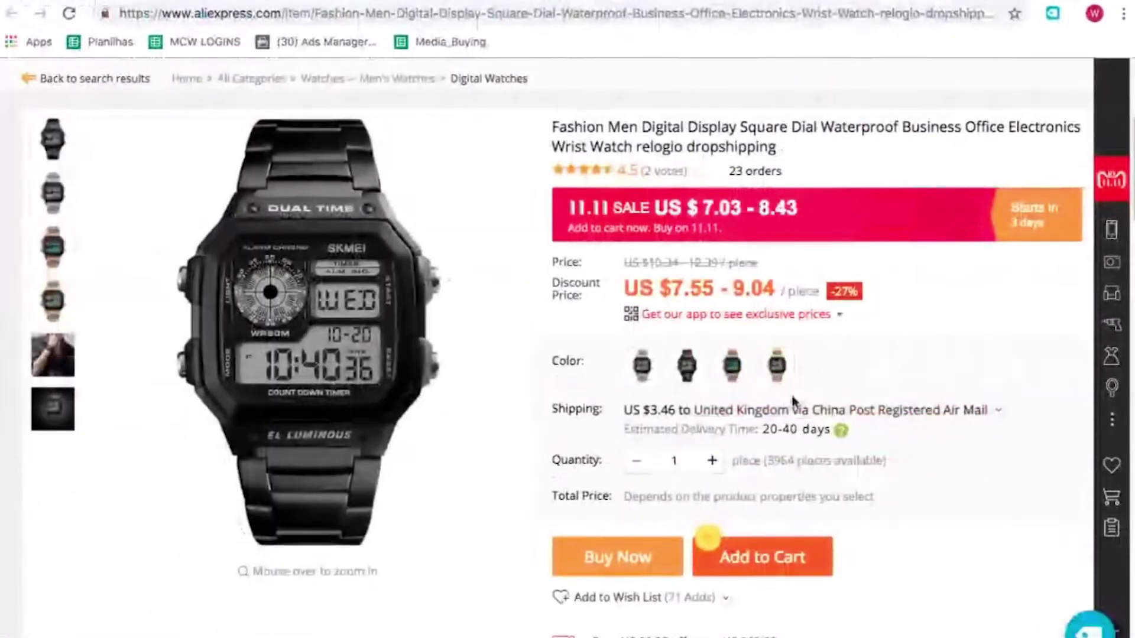
click(796, 410)
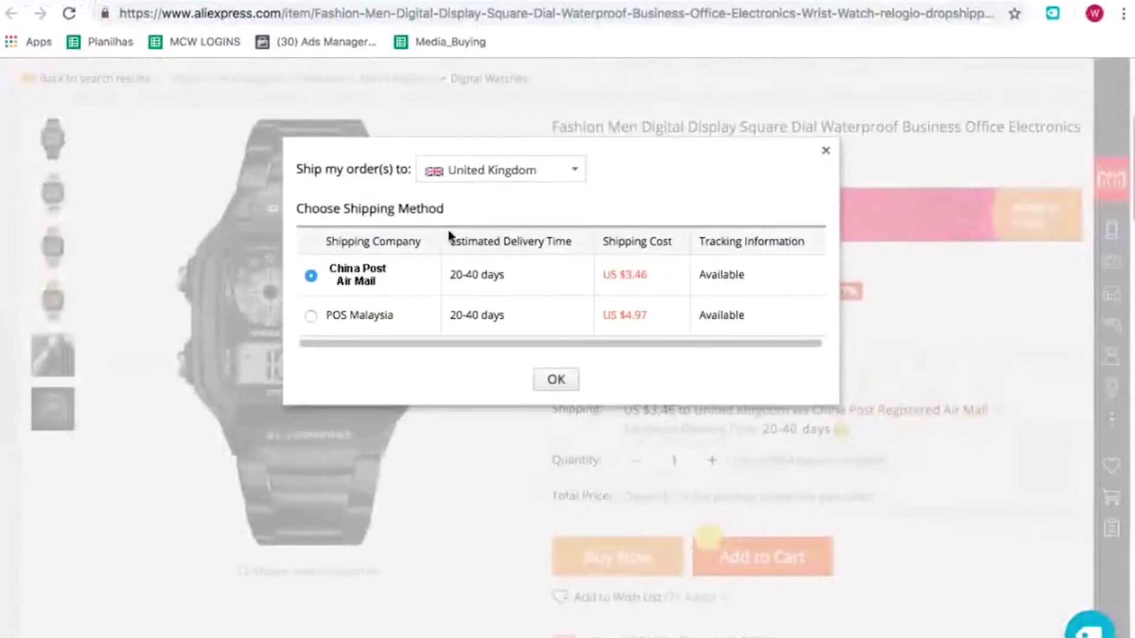
scroll(633, 190, down, 8)
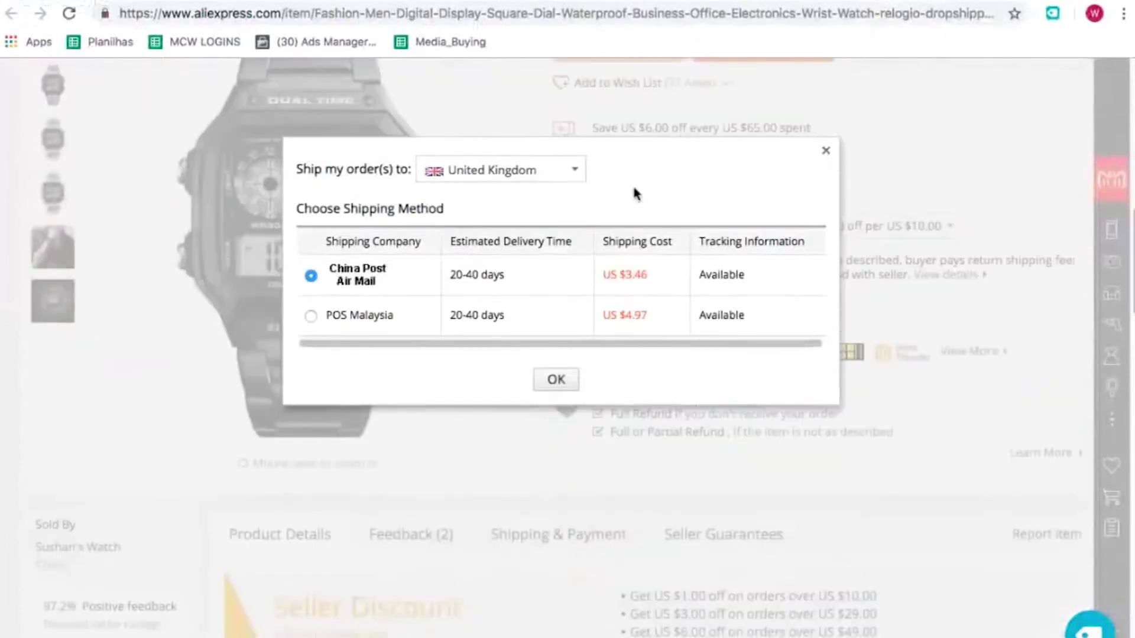
click(826, 151)
Step: Return to the AliExpress watch search listings and open the SKMEI Sports Watches Chronos Countdown LED Digital Watch
scroll(314, 191, up, 5)
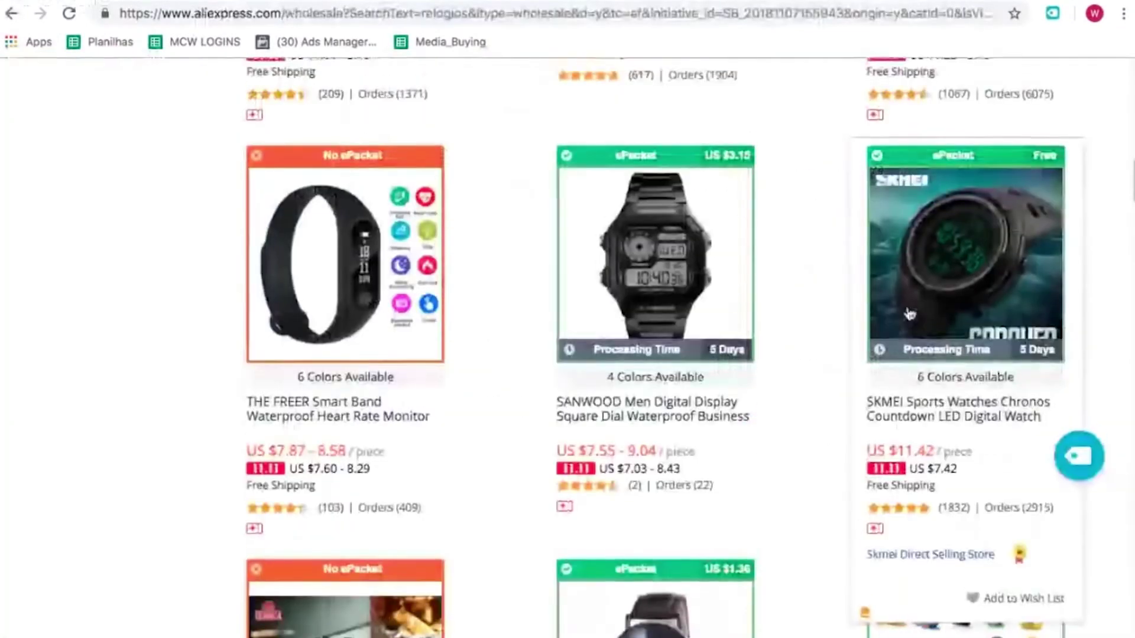
scroll(909, 314, down, 1)
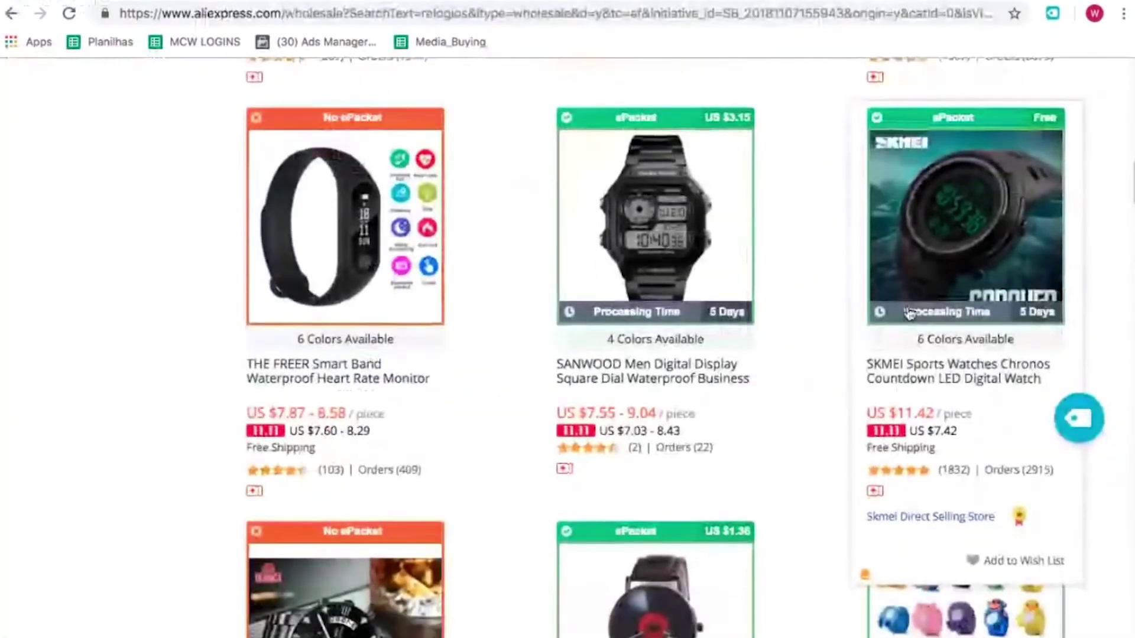
click(993, 255)
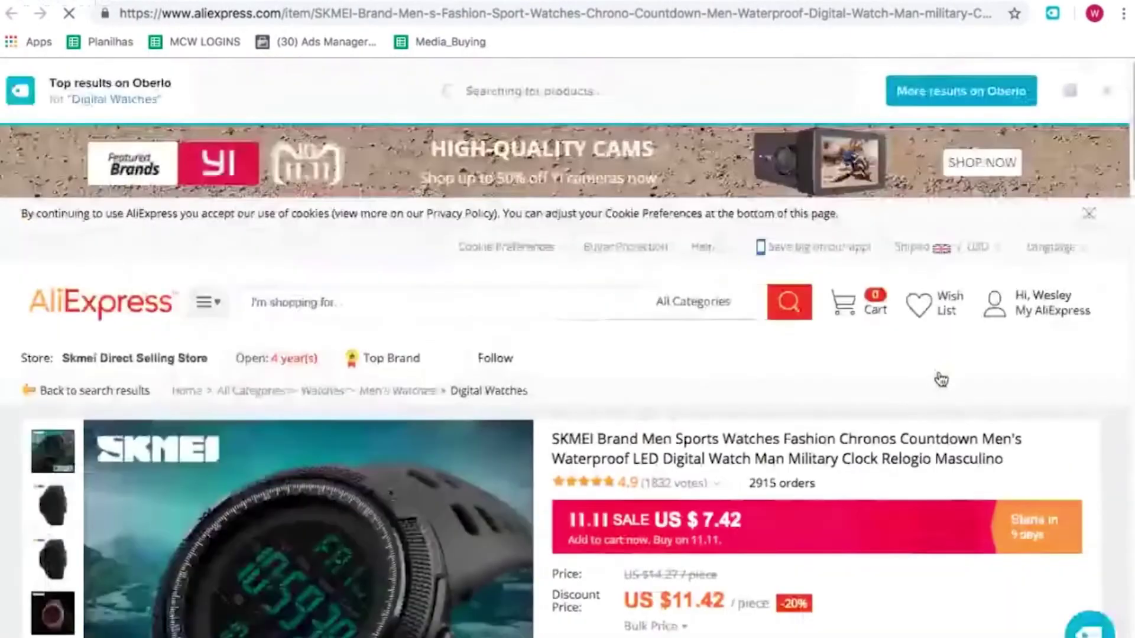
Step: Set the AliExpress ship-to country to Brazil, save the regional settings, and reload the SKMEI watch page
scroll(946, 354, down, 3)
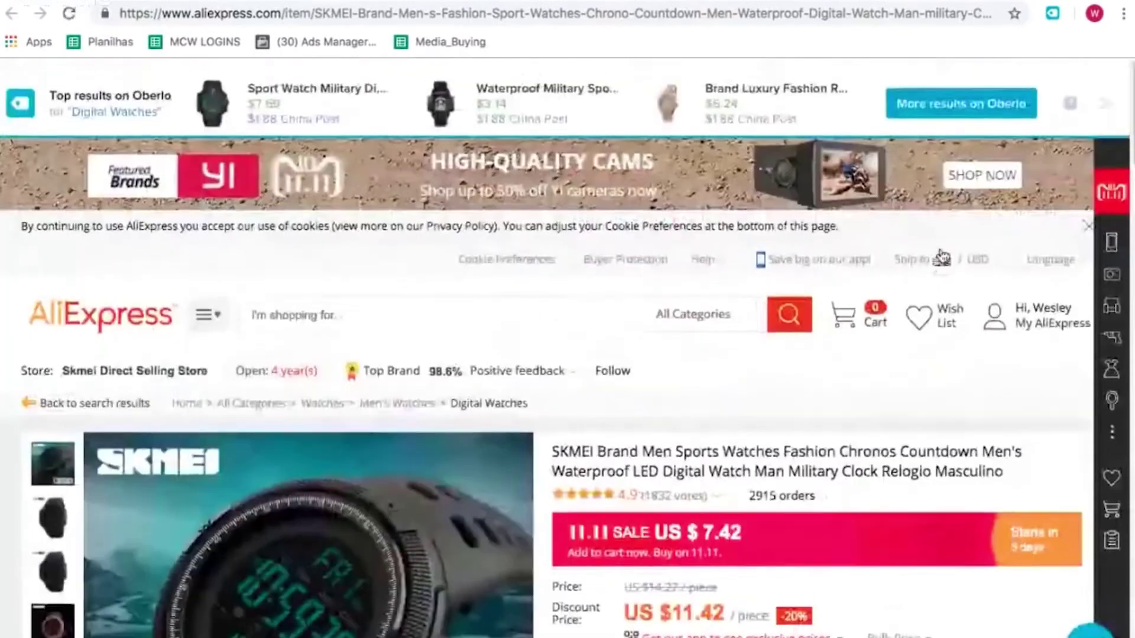
mouse_move(942, 247)
click(815, 345)
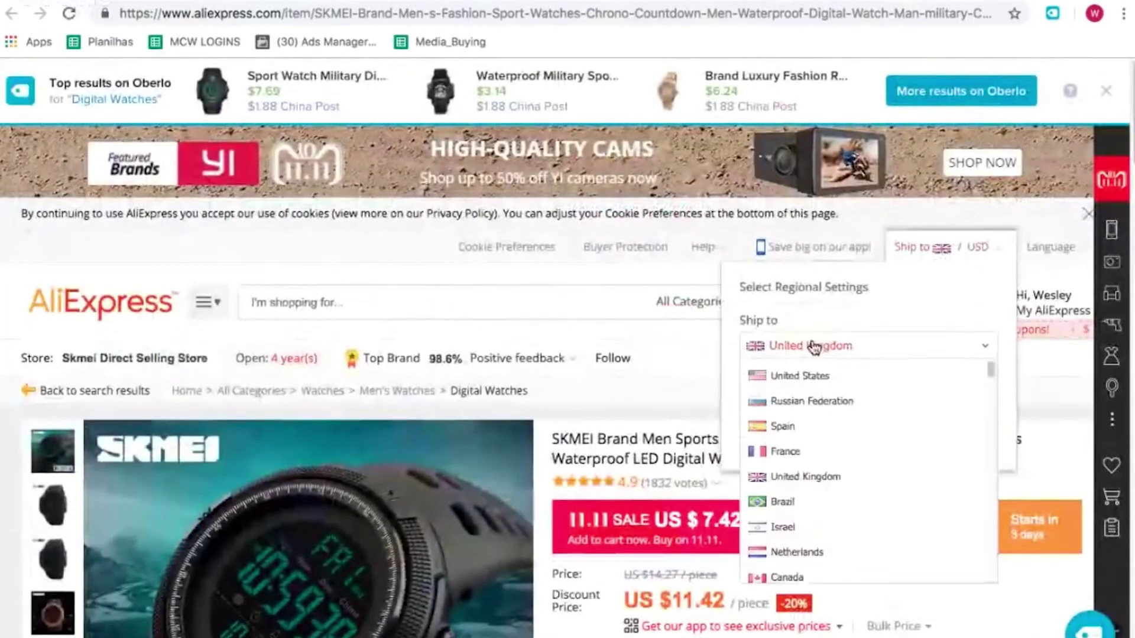
click(784, 502)
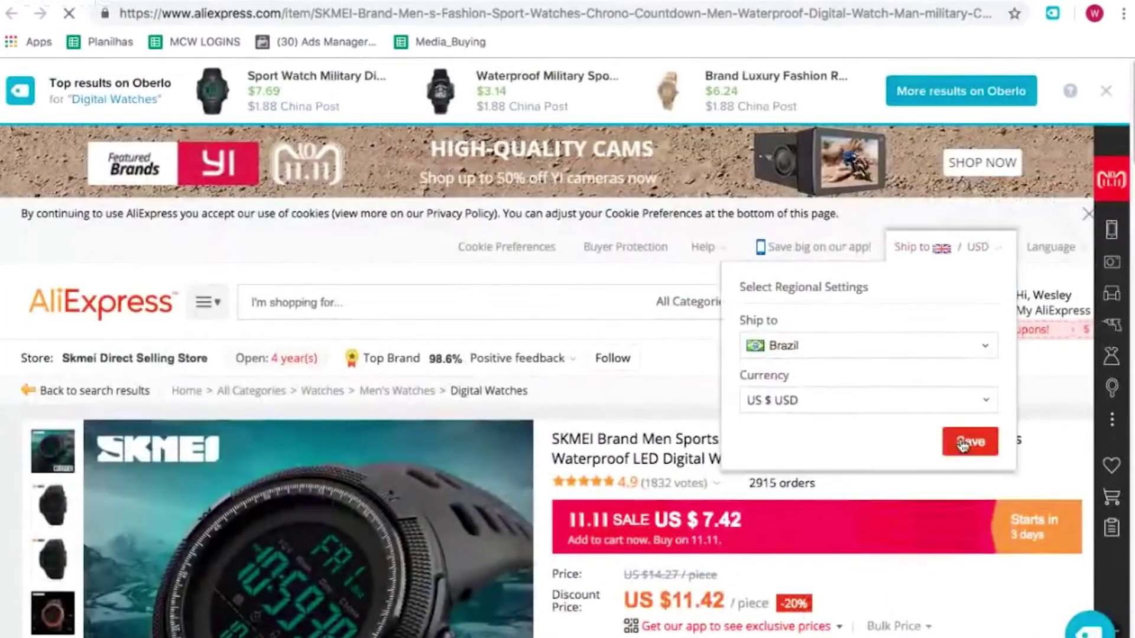
click(964, 446)
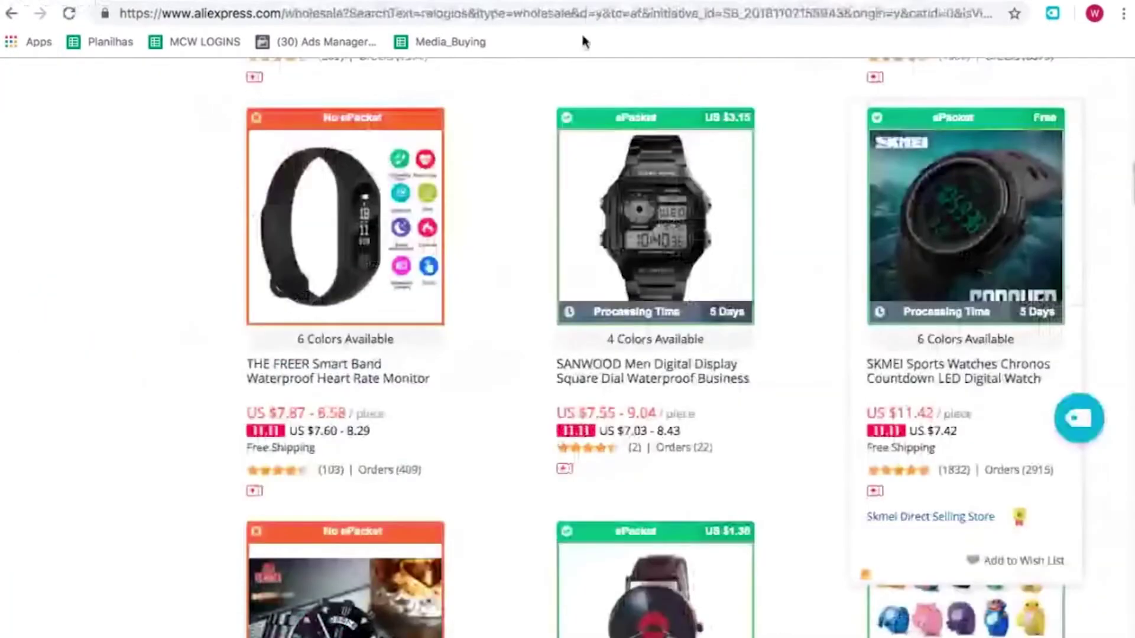
click(595, 13)
key(Return)
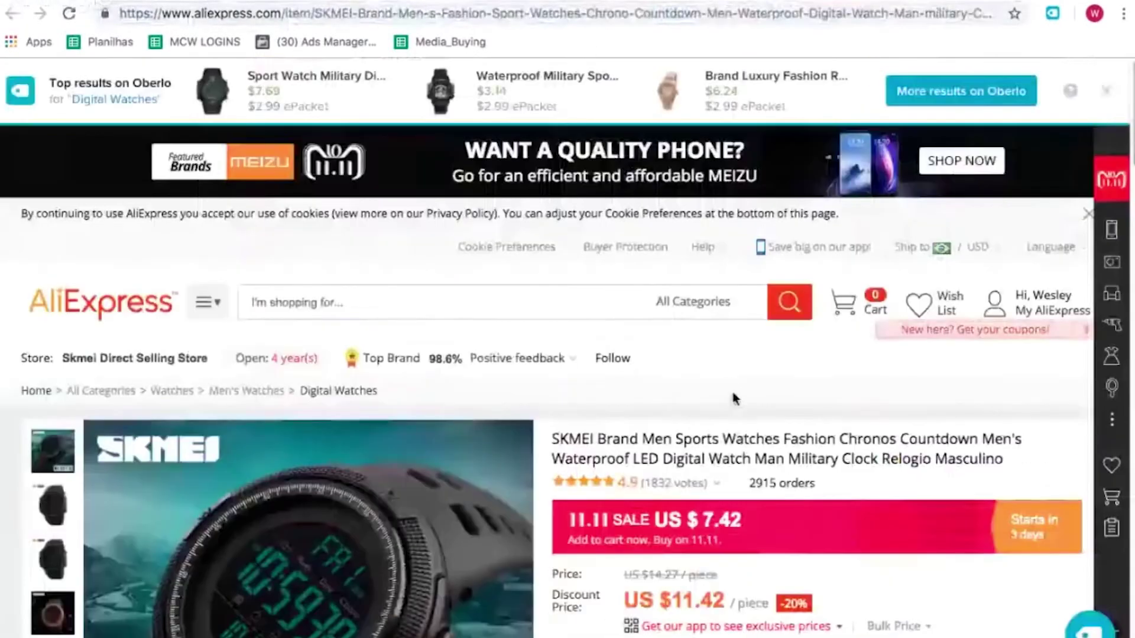
Step: Choose ePacket as the shipping method to Brazil for the SKMEI watch and confirm it
scroll(734, 398, down, 6)
click(880, 288)
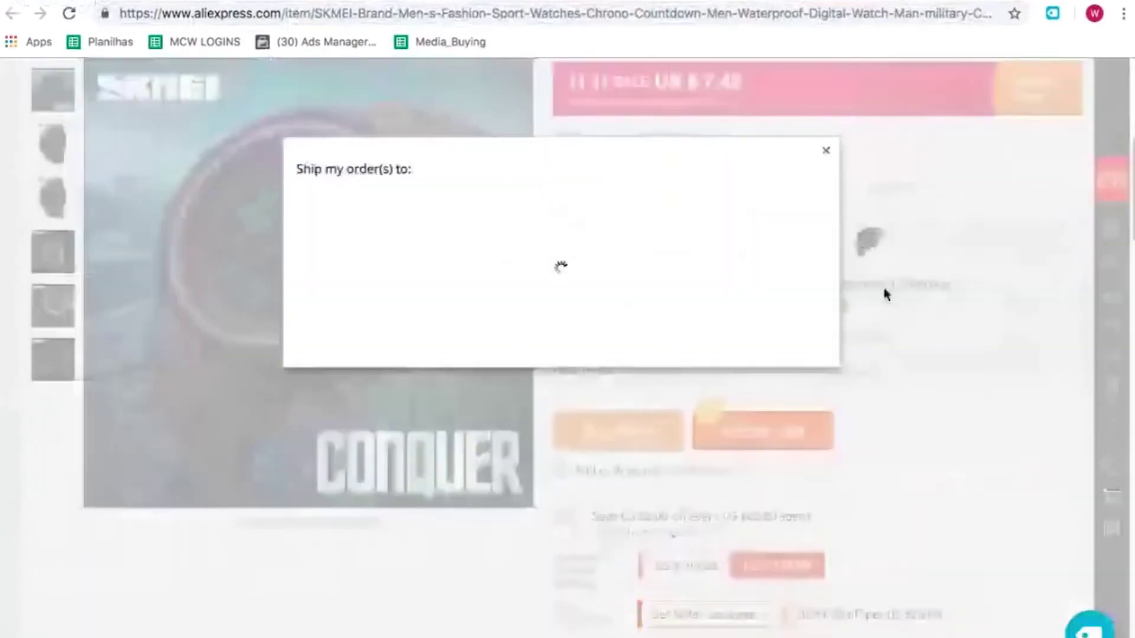
click(310, 316)
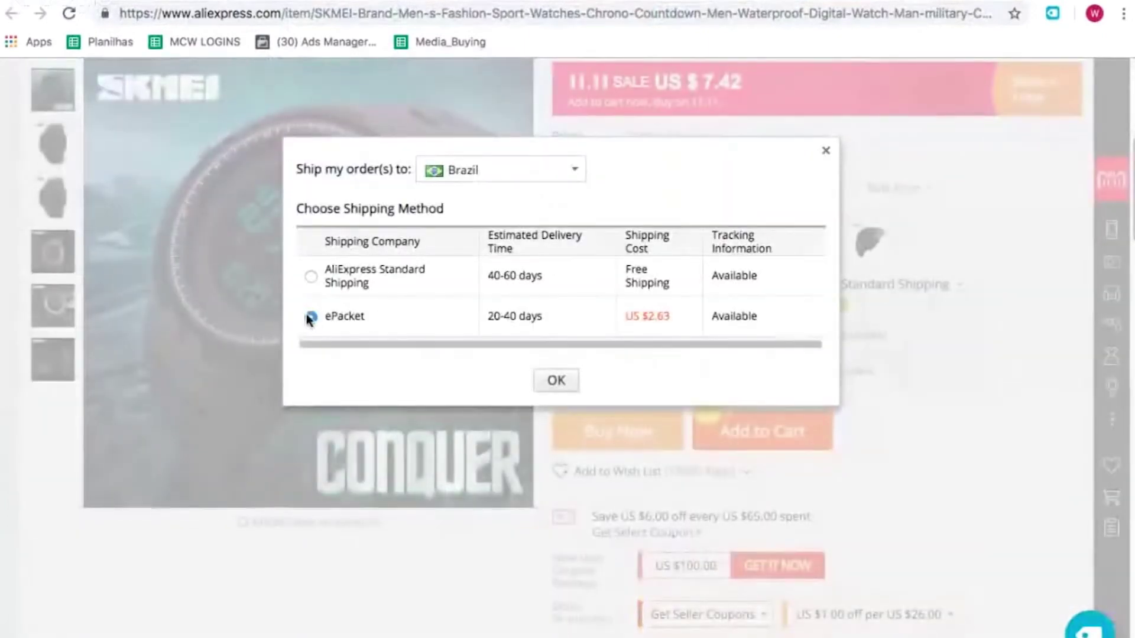
click(545, 383)
scroll(545, 385, up, 2)
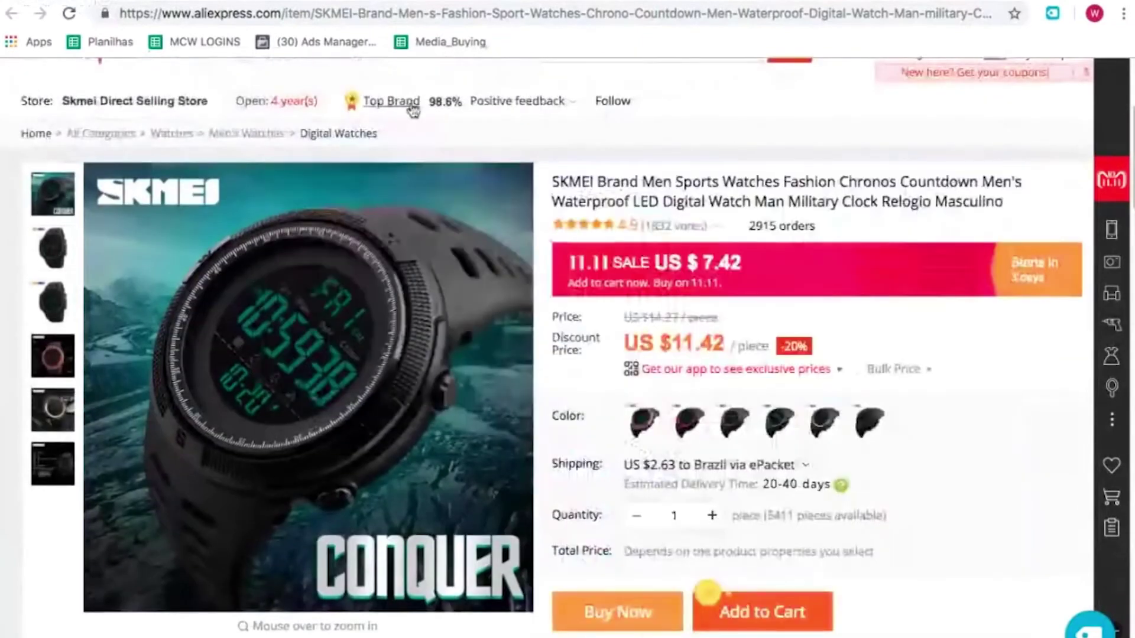
Step: Check the SKMEI store's feedback and watch rating, import the watch with the Oberlo extension, and open Oberlo's import list
mouse_move(451, 113)
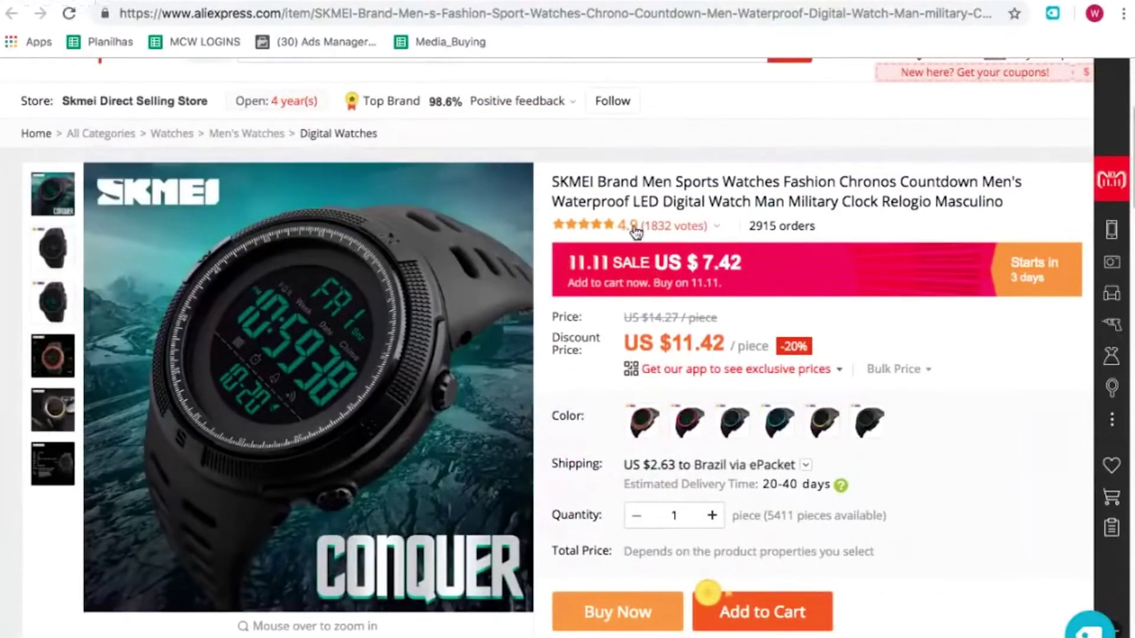
mouse_move(626, 230)
scroll(761, 235, up, 3)
scroll(760, 235, down, 2)
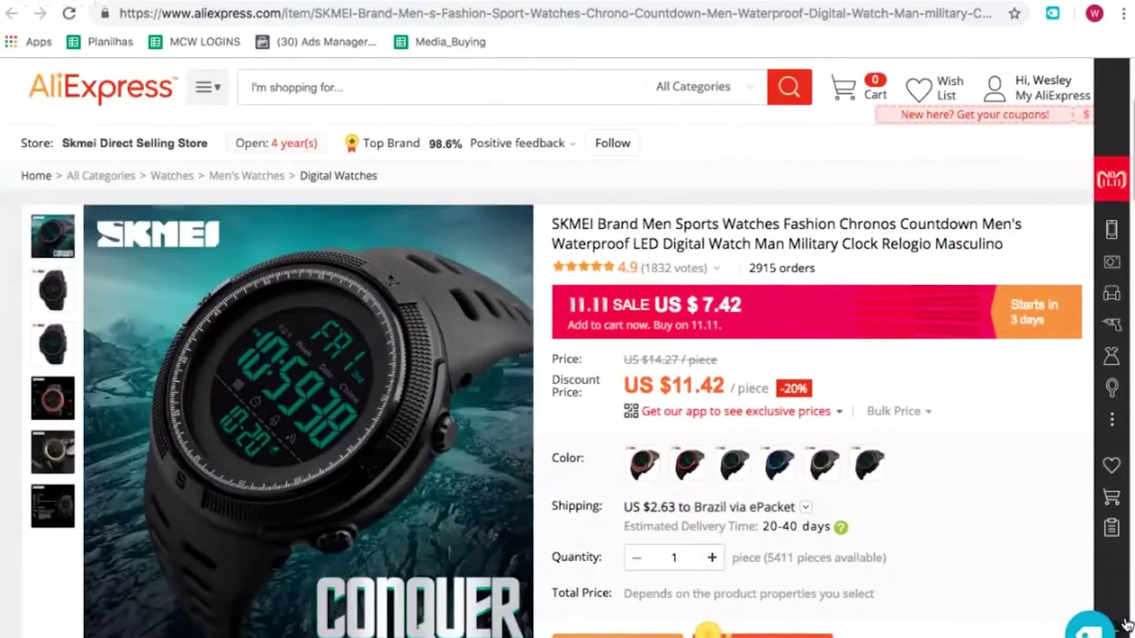
click(1089, 627)
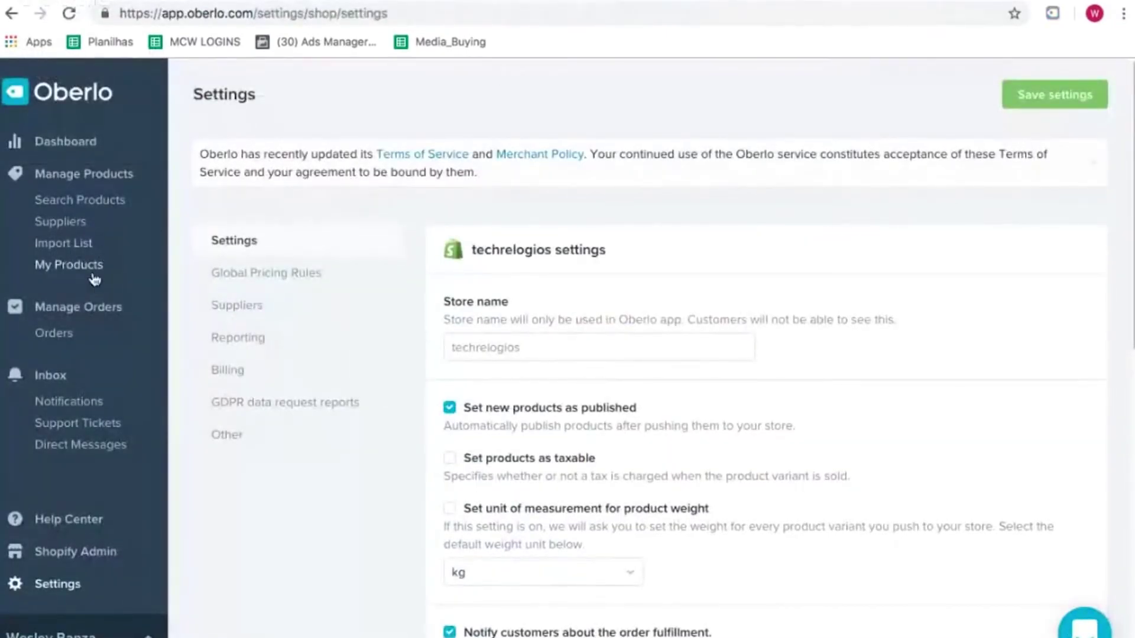
click(78, 243)
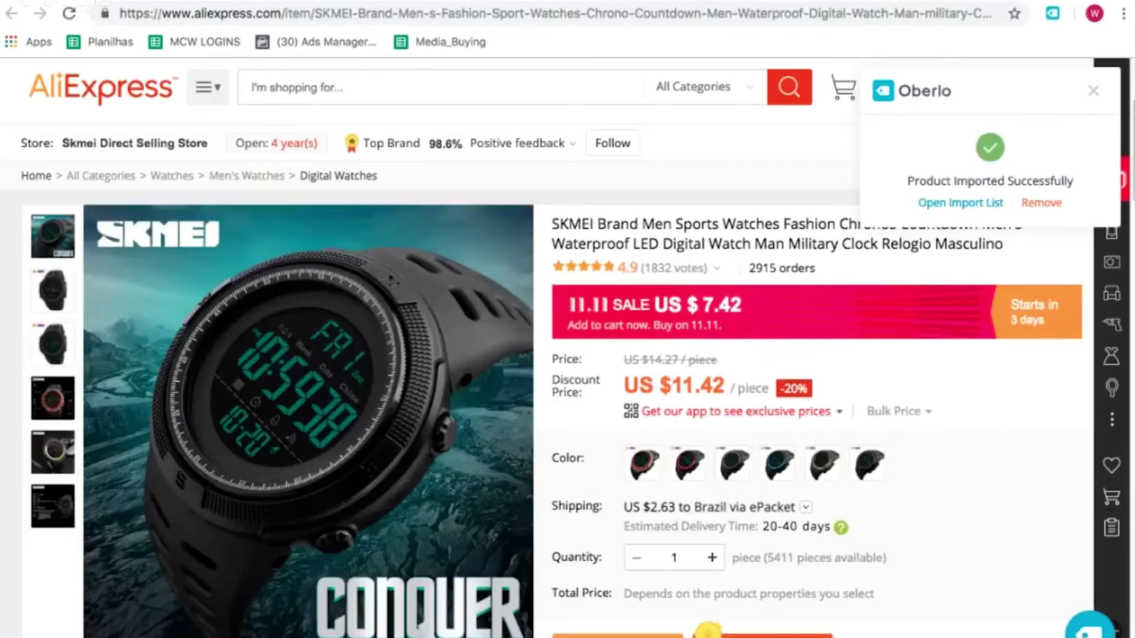
Step: Copy the SKMEI watch's AliExpress link and paste it into Link do produto cell B13 of the pricing spreadsheet
scroll(707, 630, down, 5)
scroll(707, 629, up, 3)
click(713, 15)
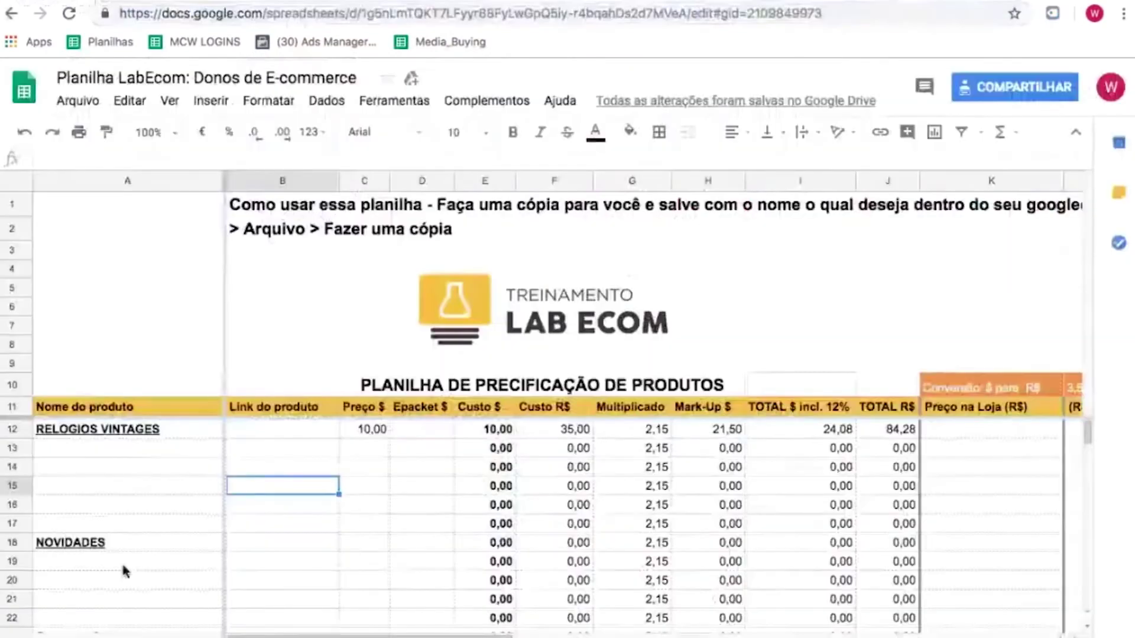
click(258, 451)
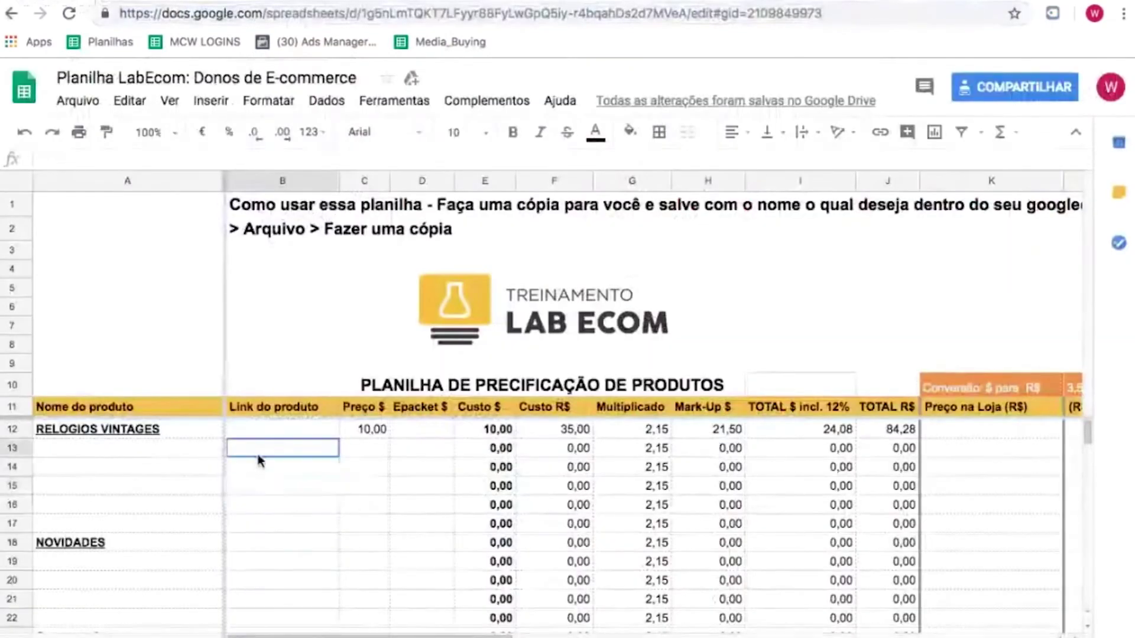
key(ctrl+v)
Step: Check the watch's discount price on AliExpress and enter 11,42 as its Preço $ in cell C13
click(370, 451)
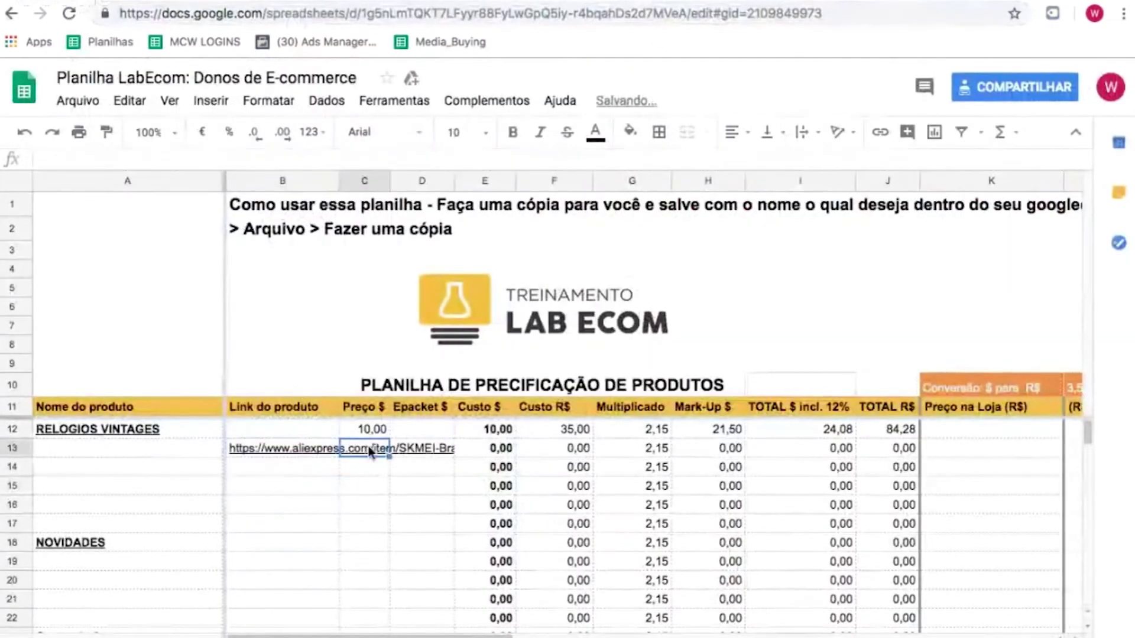
key(ctrl+Tab)
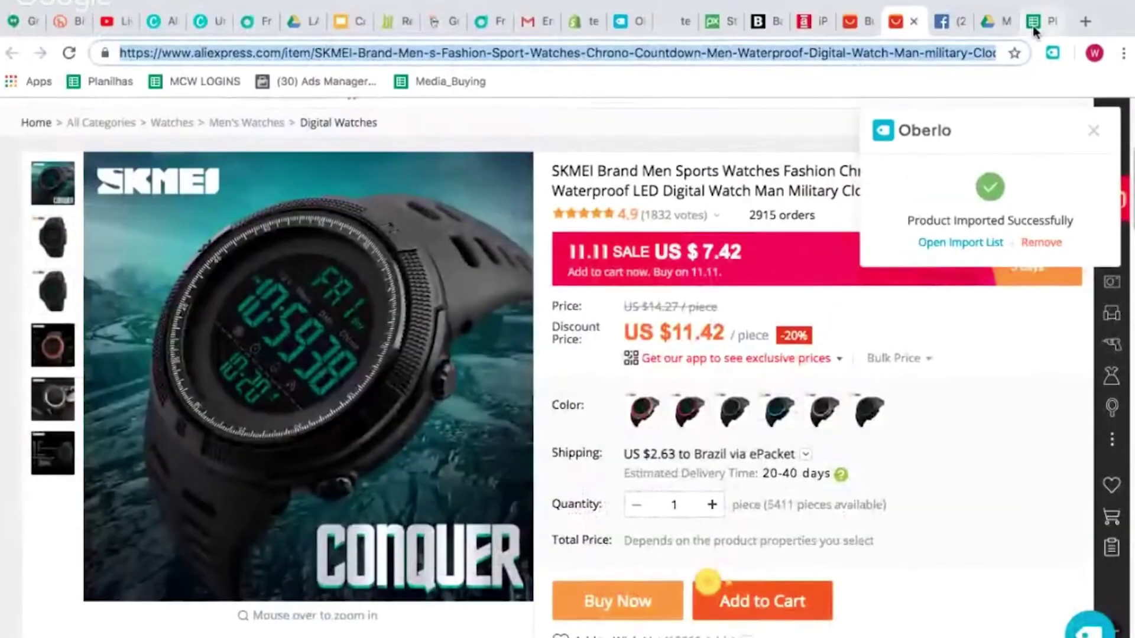
key(ctrl+shift+Tab)
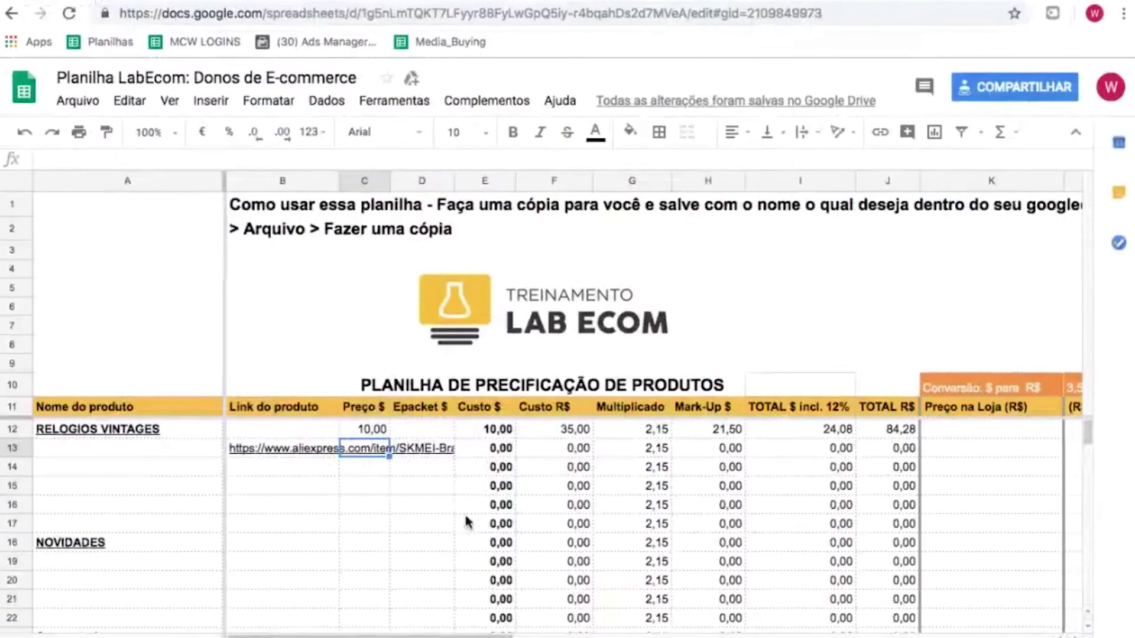
text(11,)
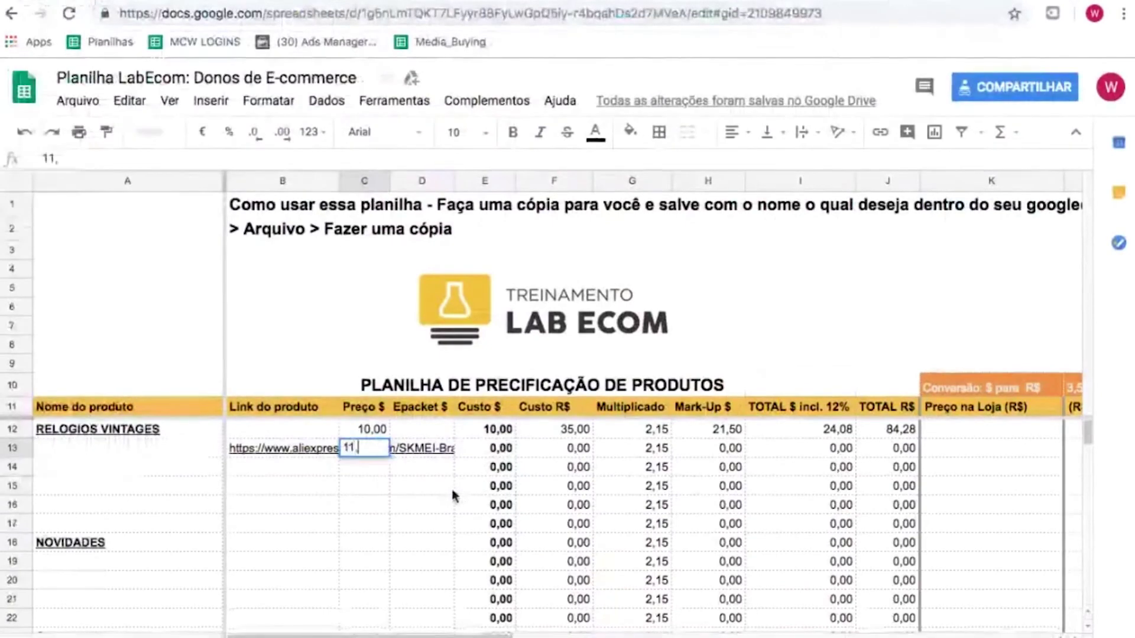
text(6)
key(BackSpace)
text(42)
key(Return)
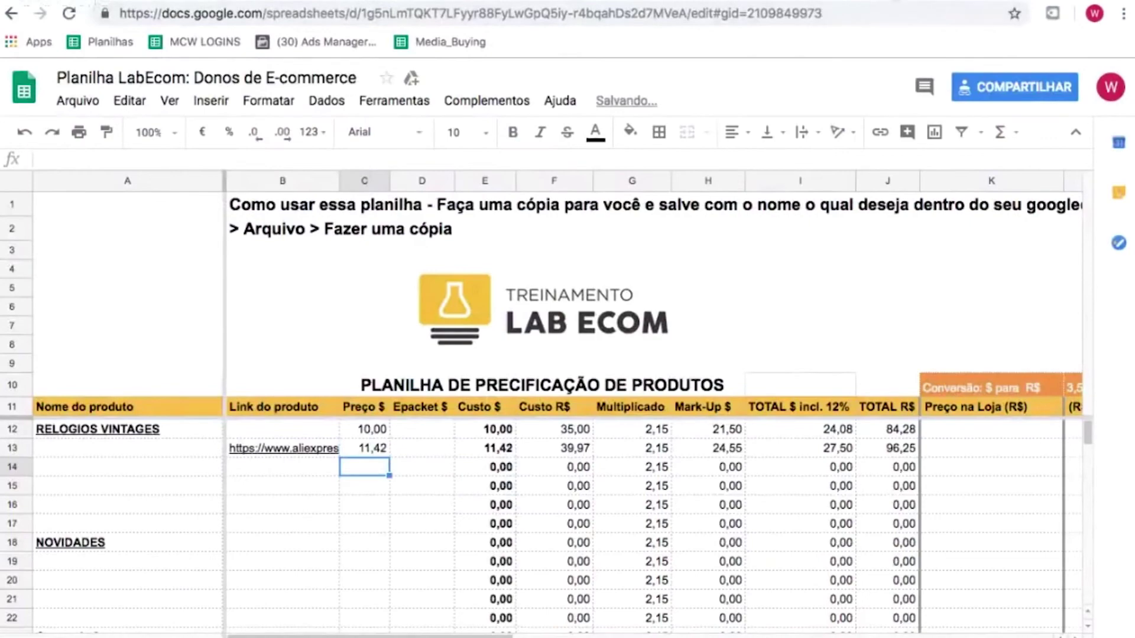
Step: Look up the watch's ePacket shipping cost on AliExpress and enter 2,63 under Epacket $ in cell D13
key(ctrl+Tab)
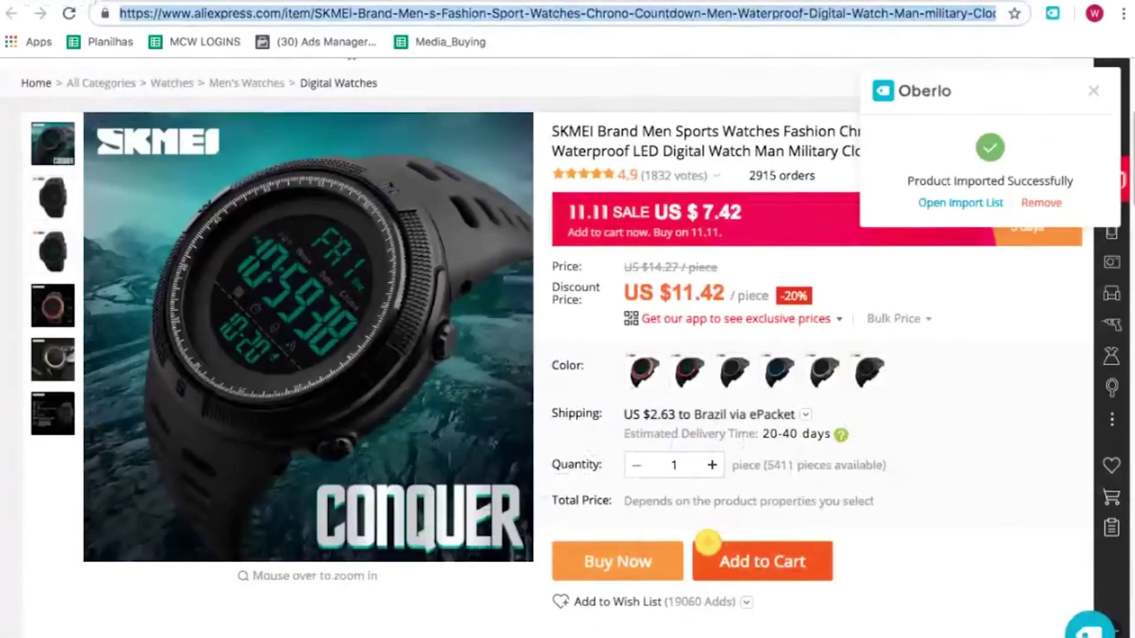
key(ctrl+shift+Tab)
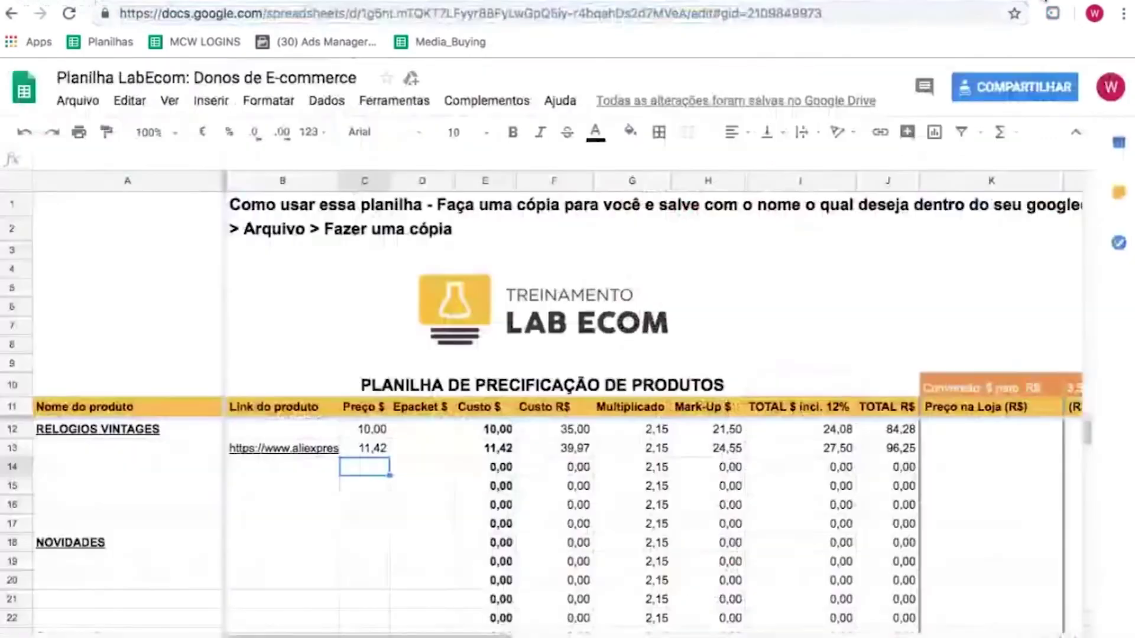
click(401, 449)
text(2,63)
key(Tab)
Step: Review the watch's TOTAL $ incl. 12% column and enter 119.99 as its Preço na Loja (R$) in cell K13
scroll(886, 509, right, 2)
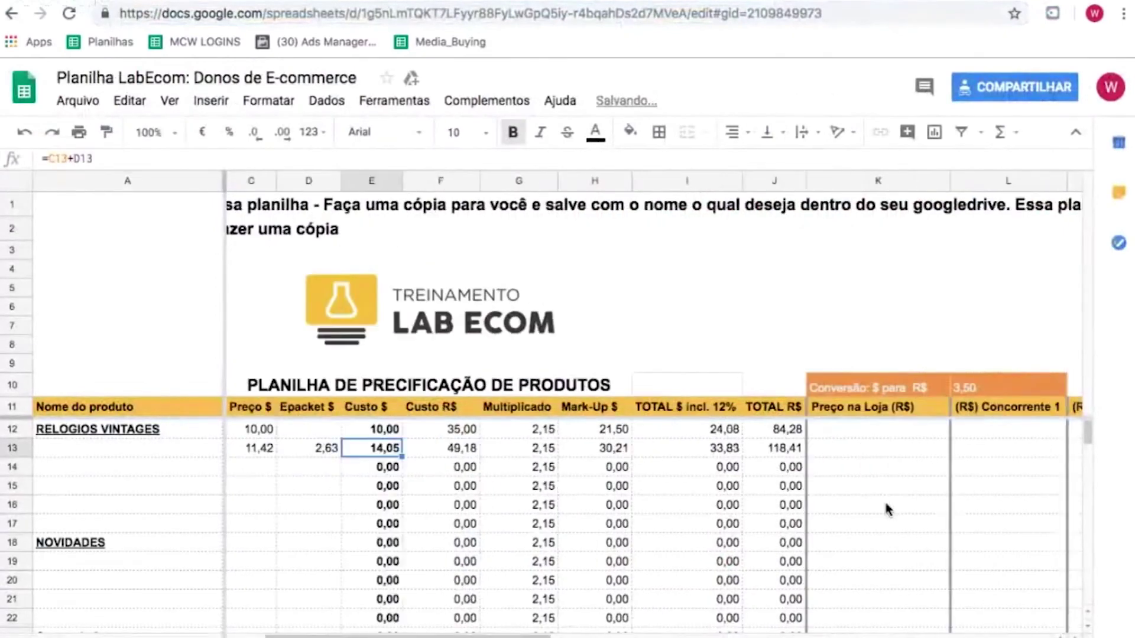
scroll(885, 508, right, 2)
scroll(699, 485, left, 3)
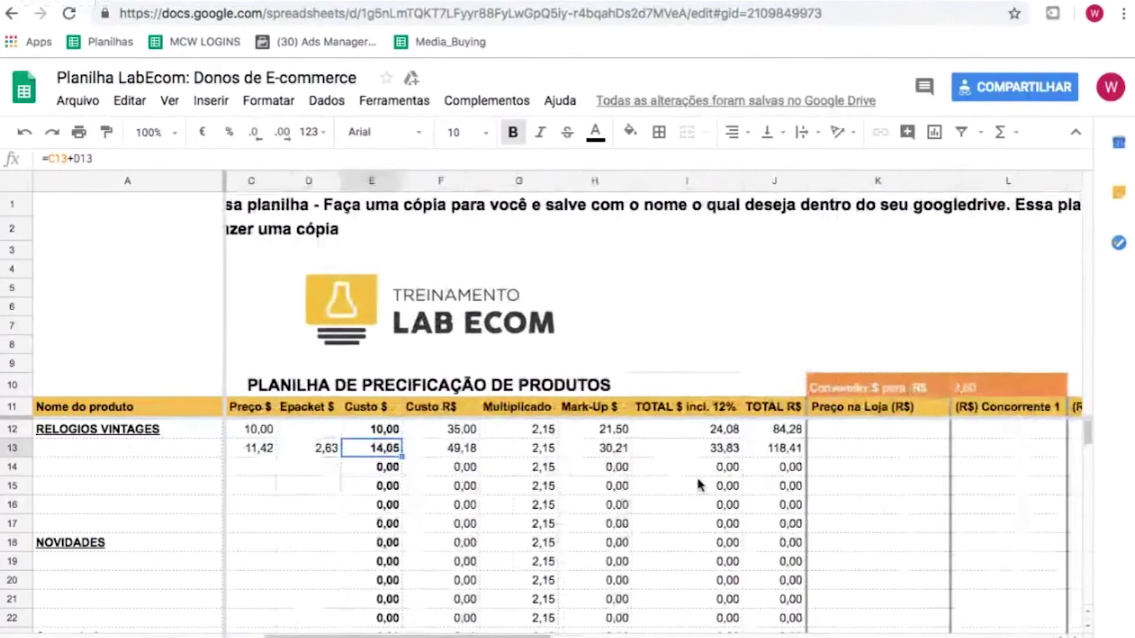
click(680, 449)
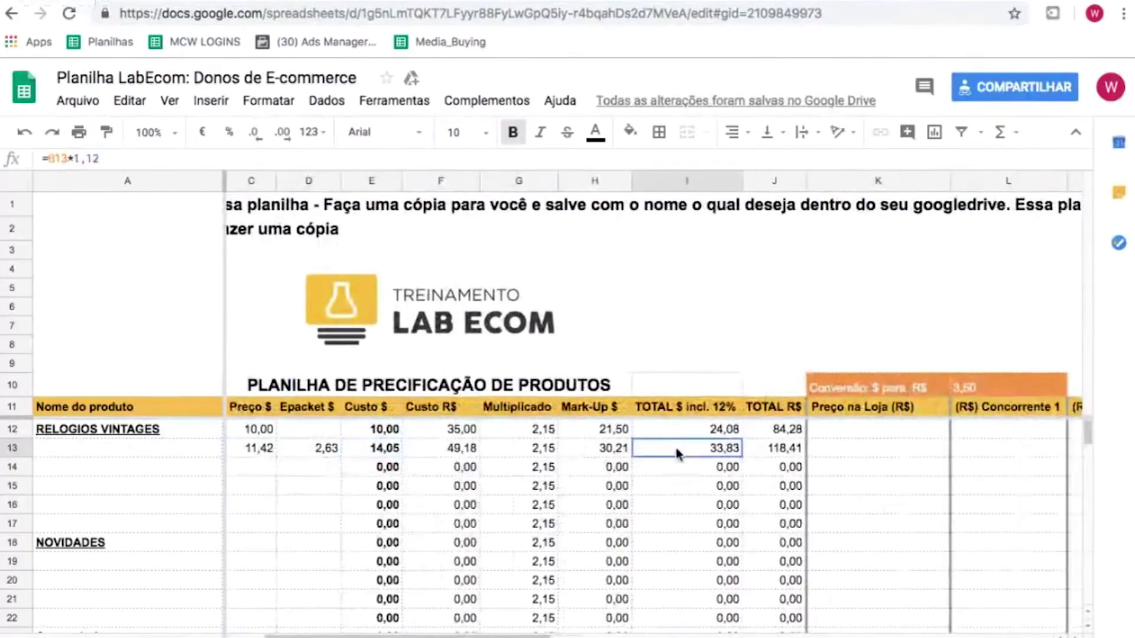
click(683, 408)
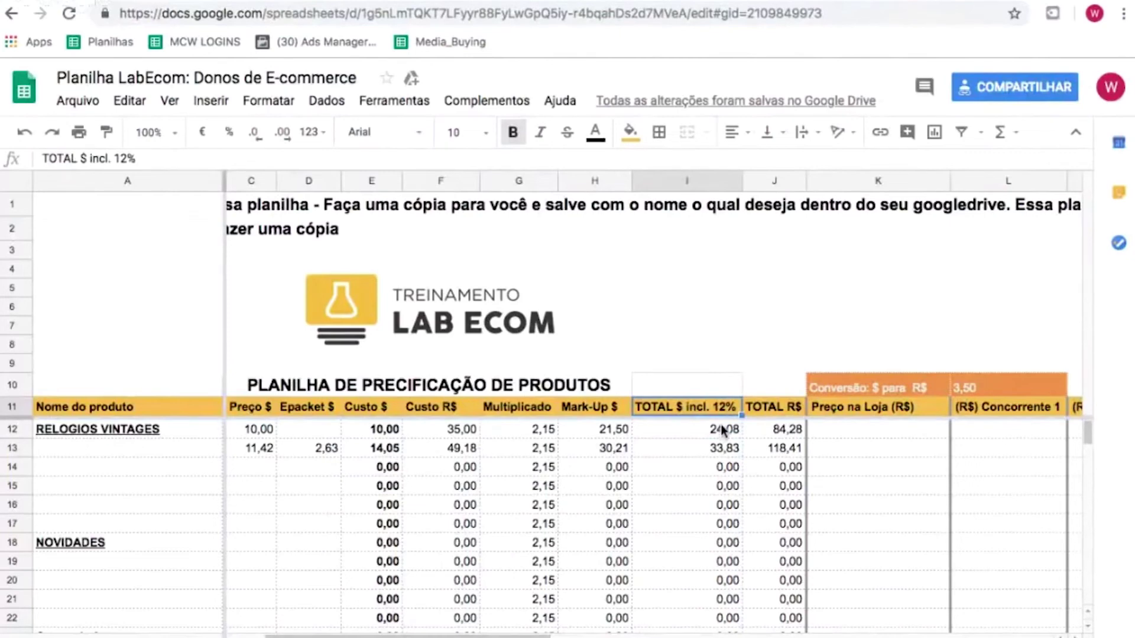
click(838, 448)
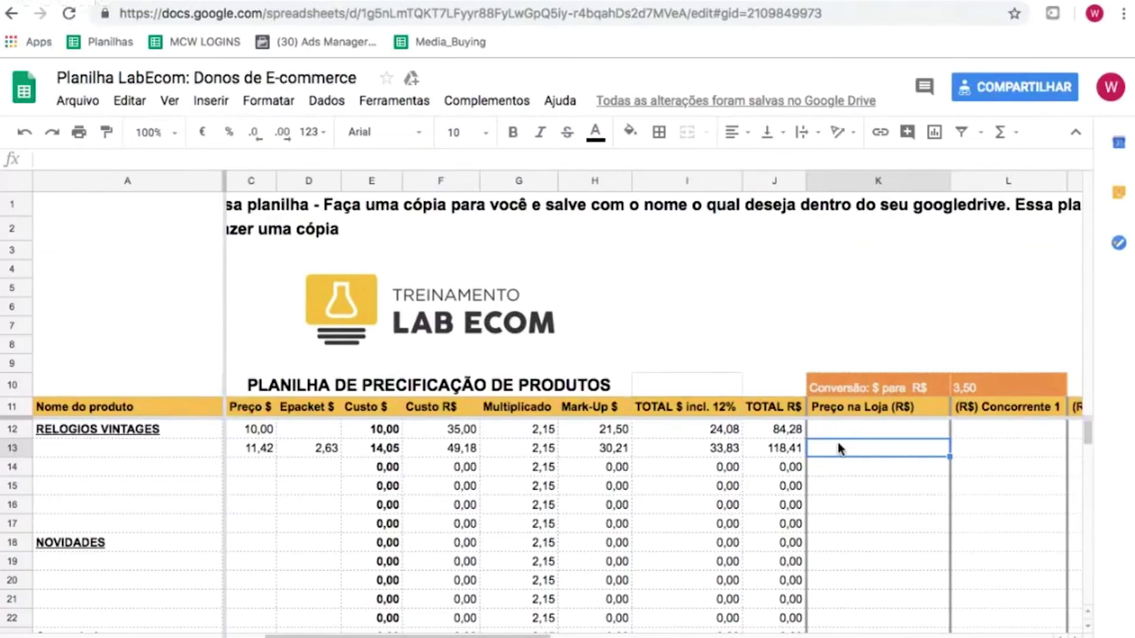
text(1)
text(99)
key(BackSpace)
key(BackSpace)
text(19)
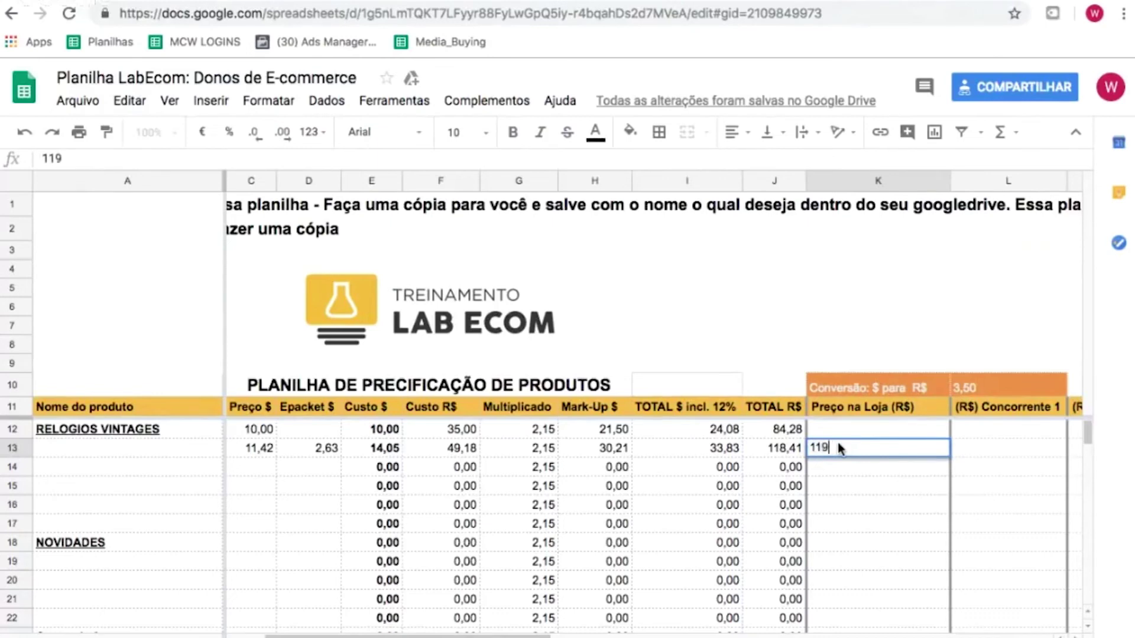
text(.99)
key(Return)
Step: Compare the store price with TOTAL R$, and correct K13's decimal separator so it reads 119,99
click(891, 449)
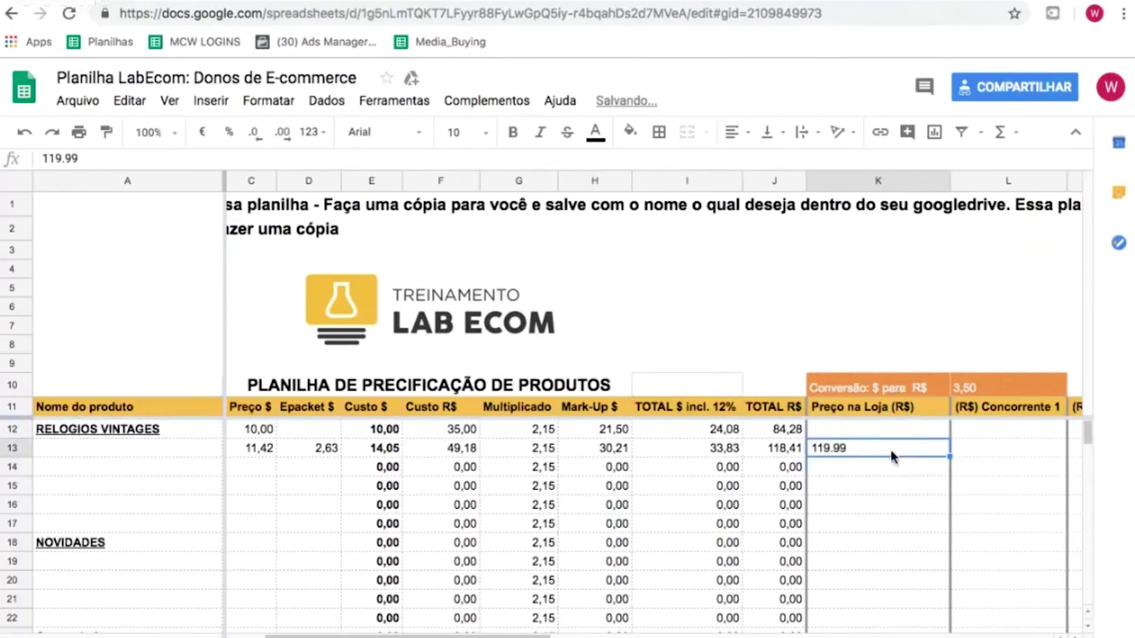
click(791, 450)
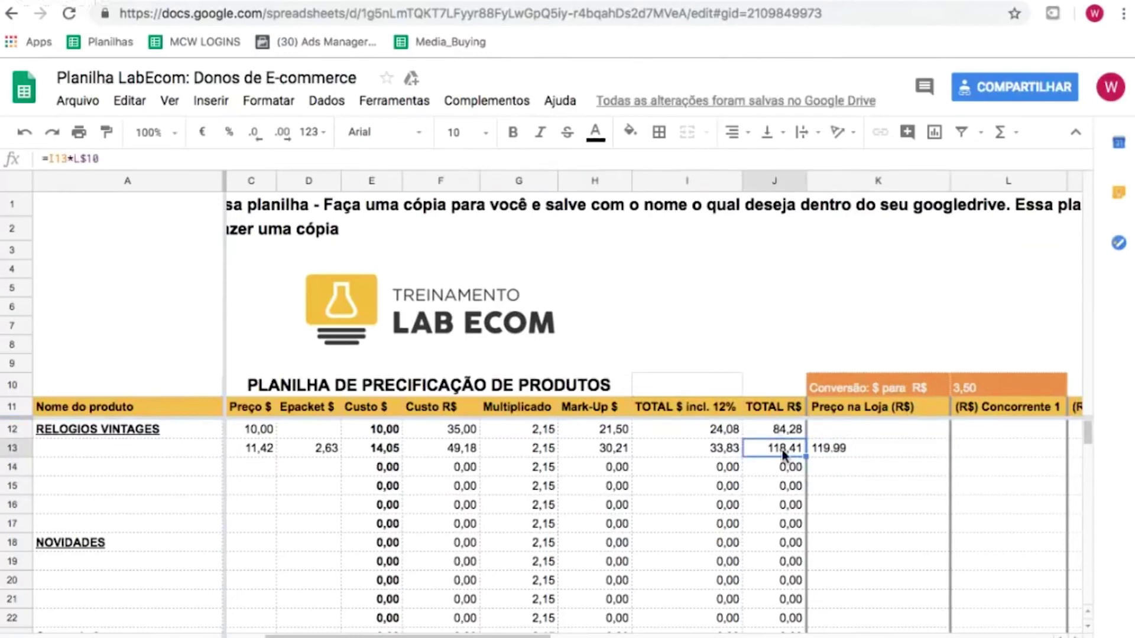
click(851, 450)
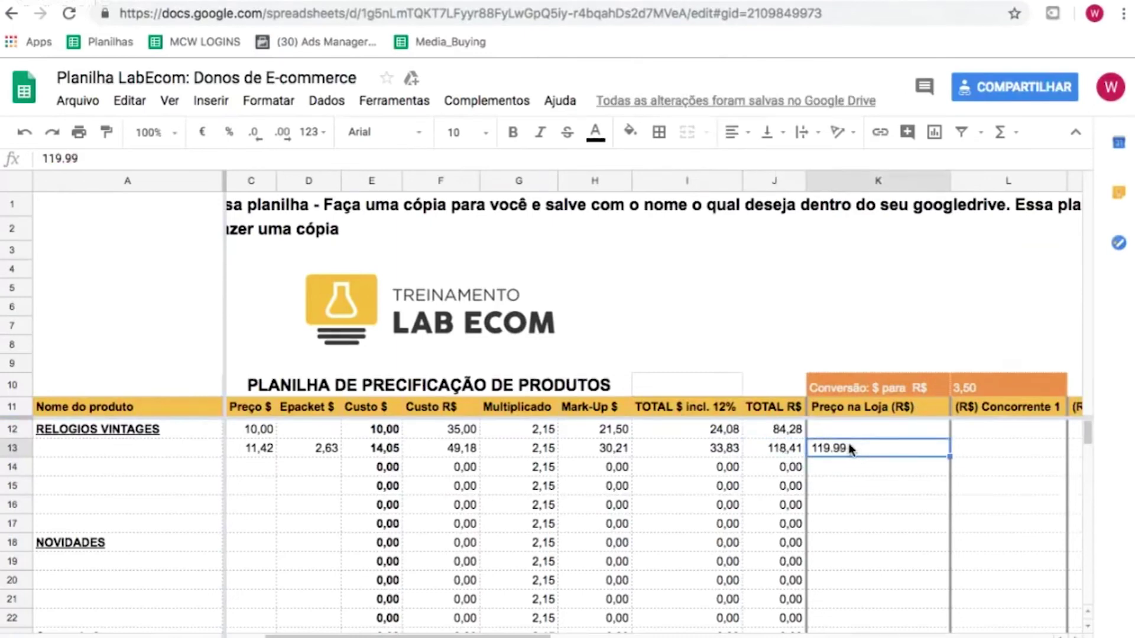
double_click(835, 449)
key(BackSpace)
text(,)
key(Return)
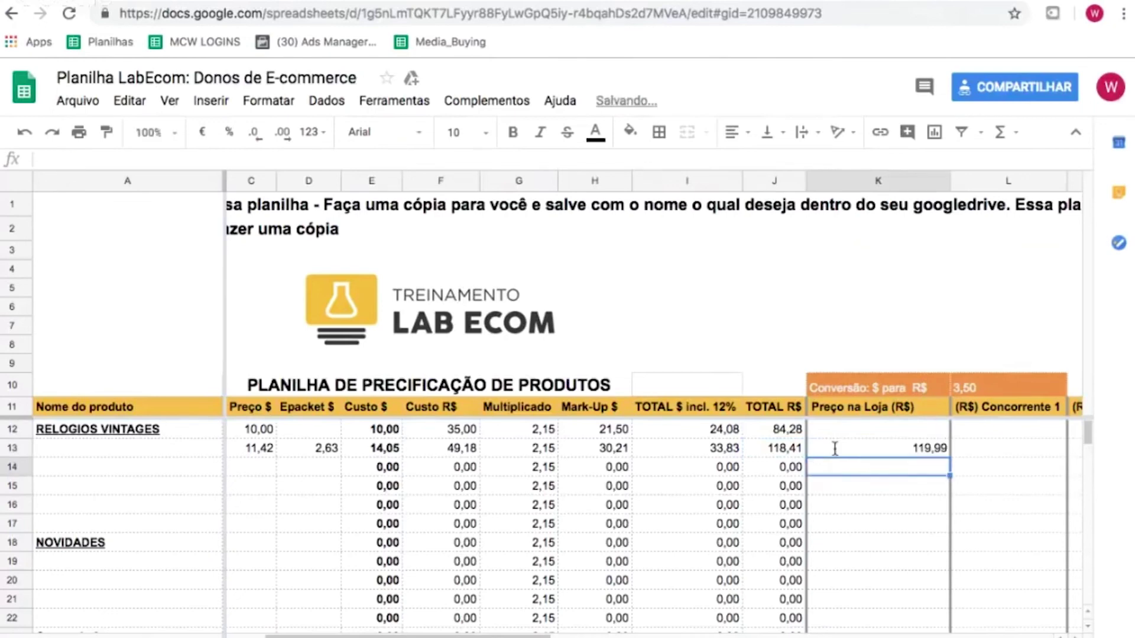
click(762, 410)
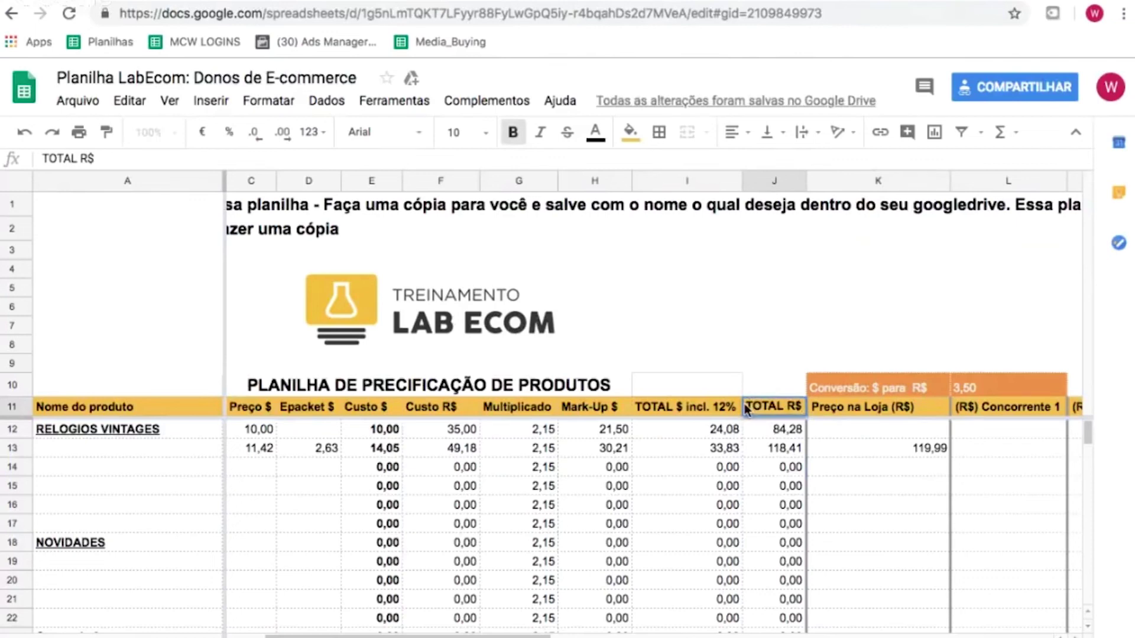
key(Return)
text($)
key(BackSpace)
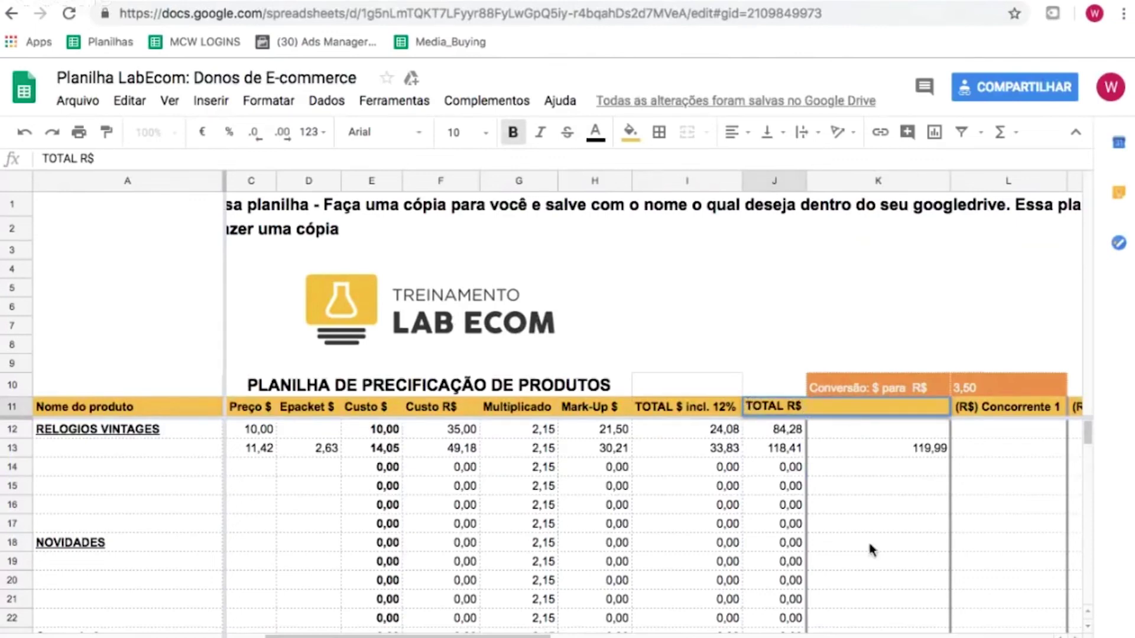
click(886, 451)
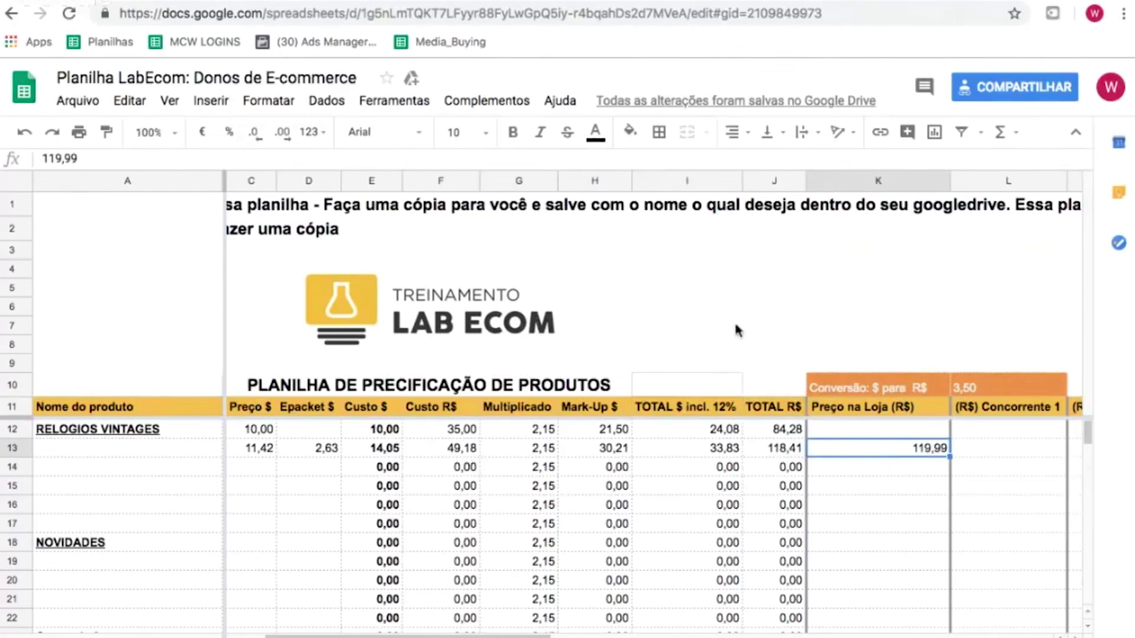
Step: Set the watch's Multiplicado value in cell G13 to 2,5
click(551, 448)
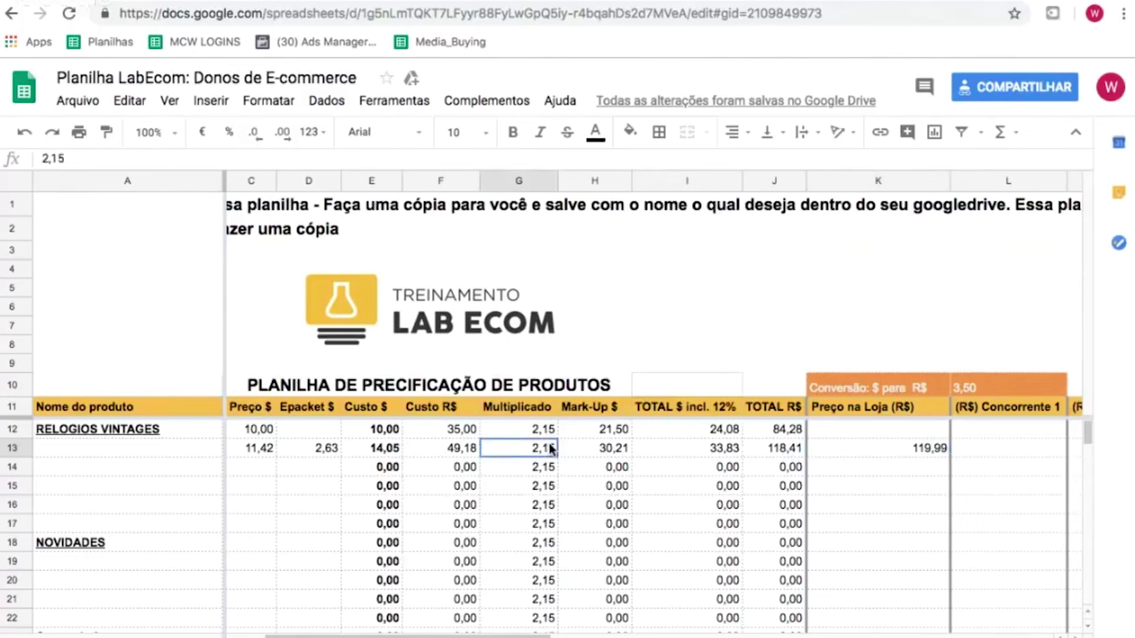
text(2,5)
key(Return)
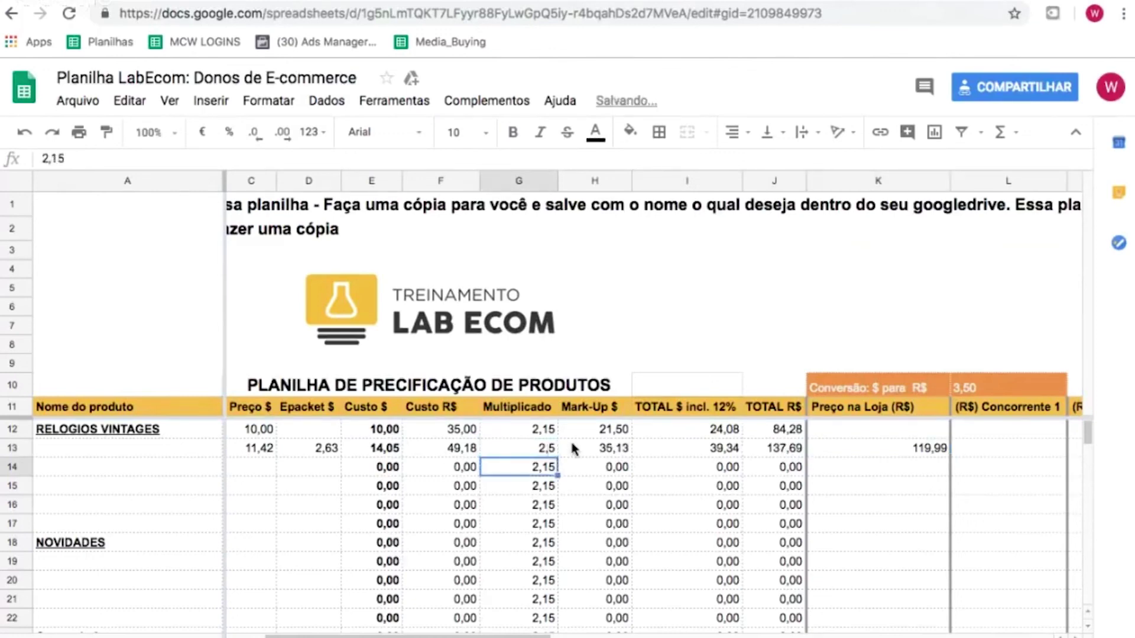
Step: Replace the watch's Preço na Loja (R$) in cell K13 with 134.99
click(896, 449)
text(1)
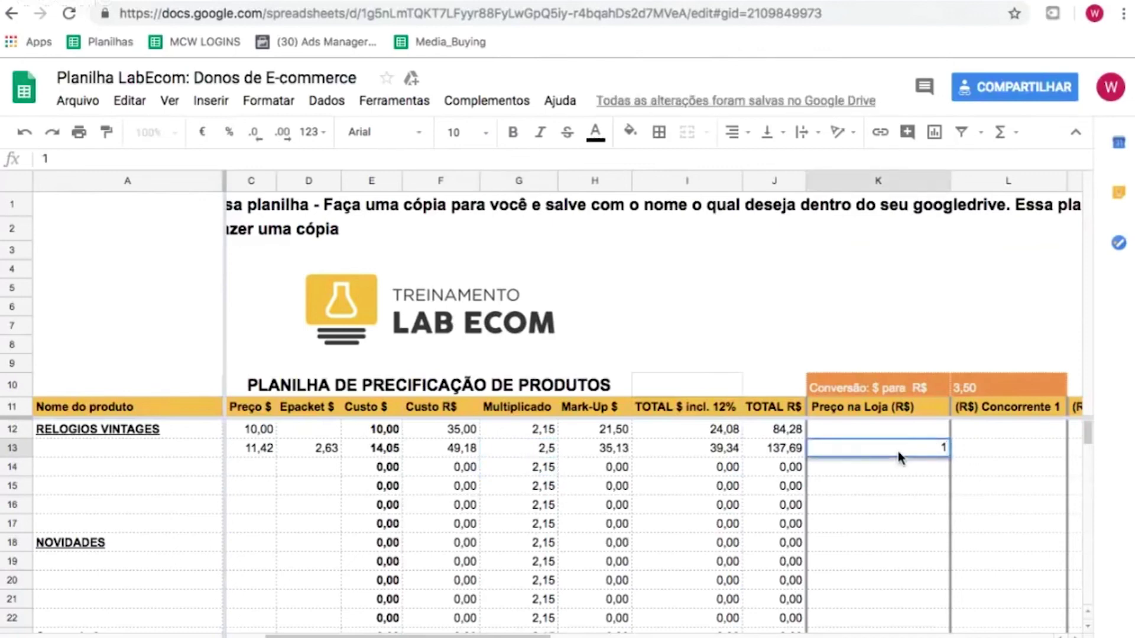
text(4)
text(,99)
key(BackSpace)
key(BackSpace)
key(BackSpace)
key(BackSpace)
text(34,)
text(99)
key(Return)
Step: Set the dollar-to-real conversion rate in cell L10 to 3,80
click(979, 388)
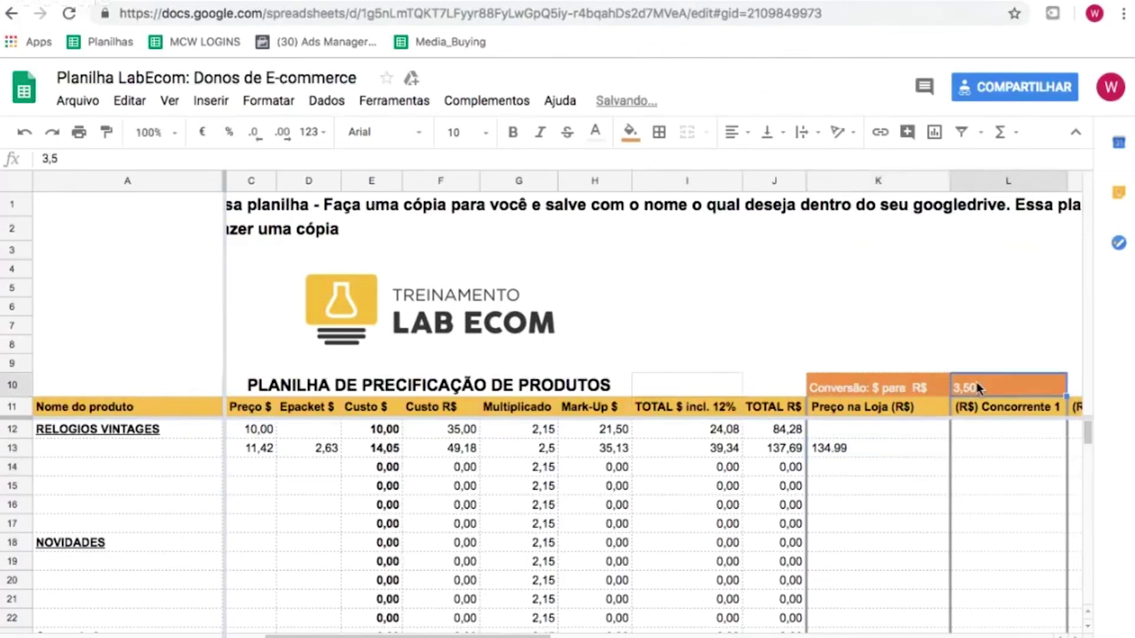
text(3)
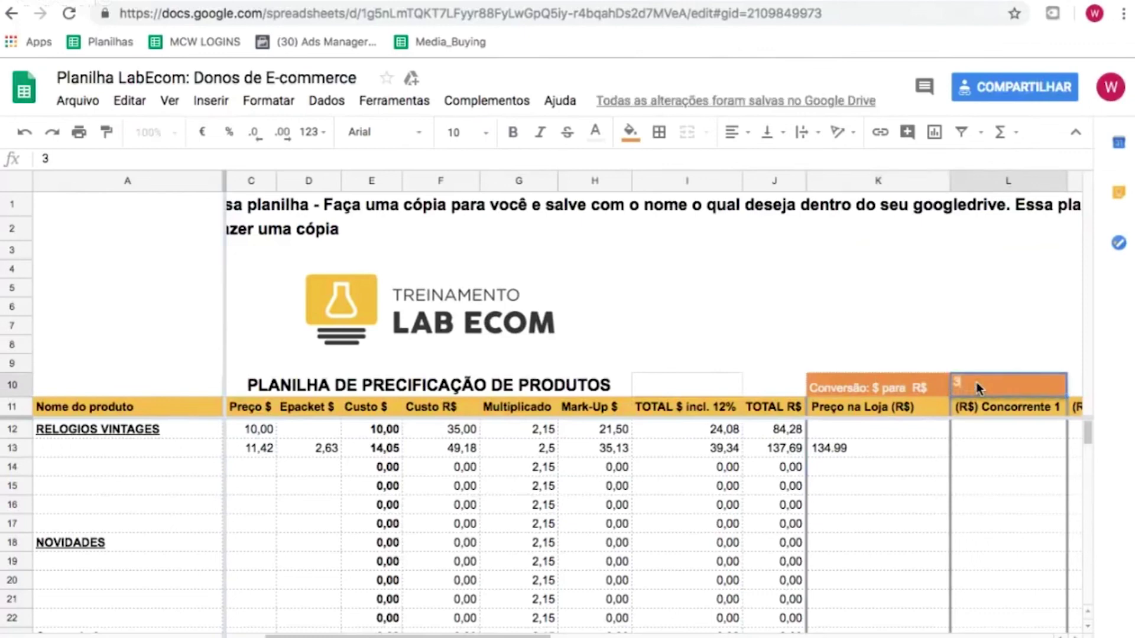
text(,80)
key(Return)
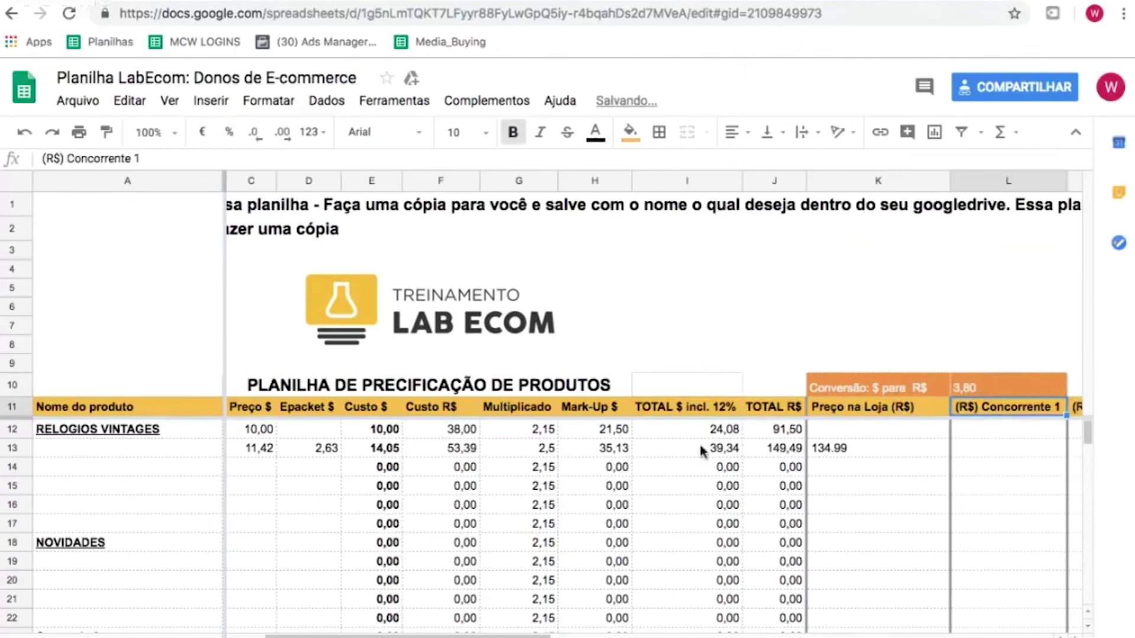
Step: Set the watch's Multiplicado value in cell G13 back to 2,15
click(841, 448)
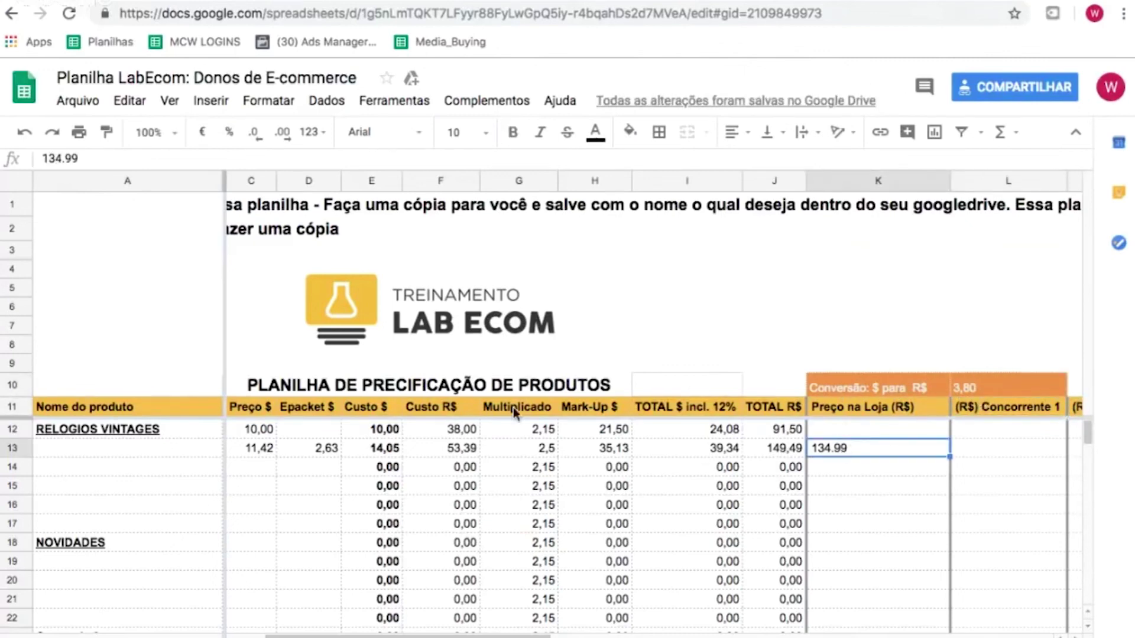
click(534, 451)
text(2)
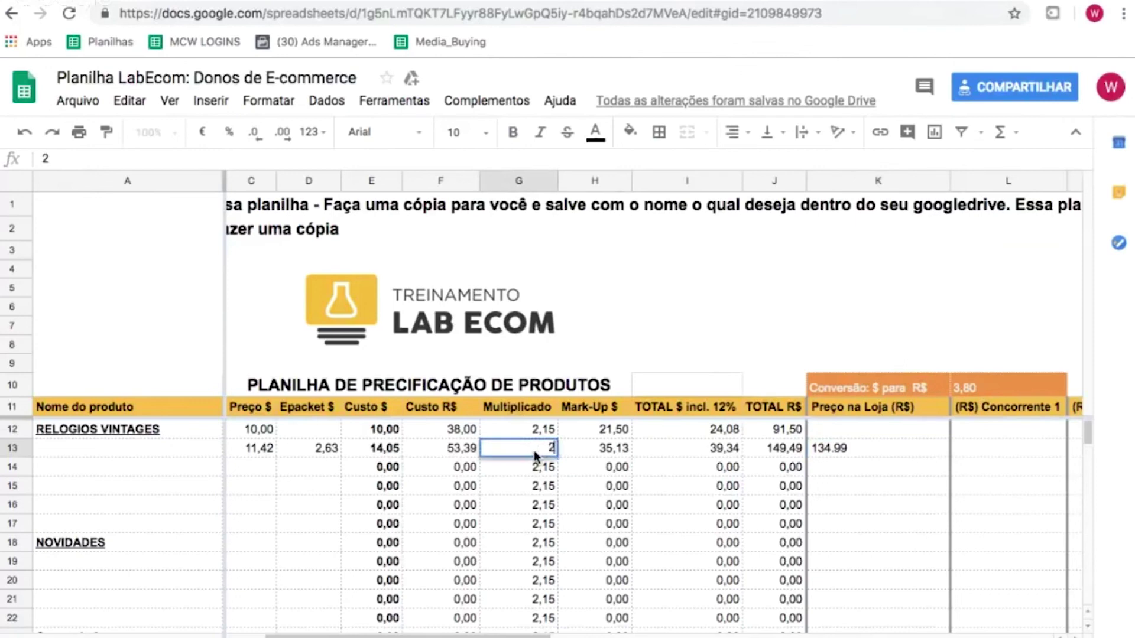
text(,15)
key(Return)
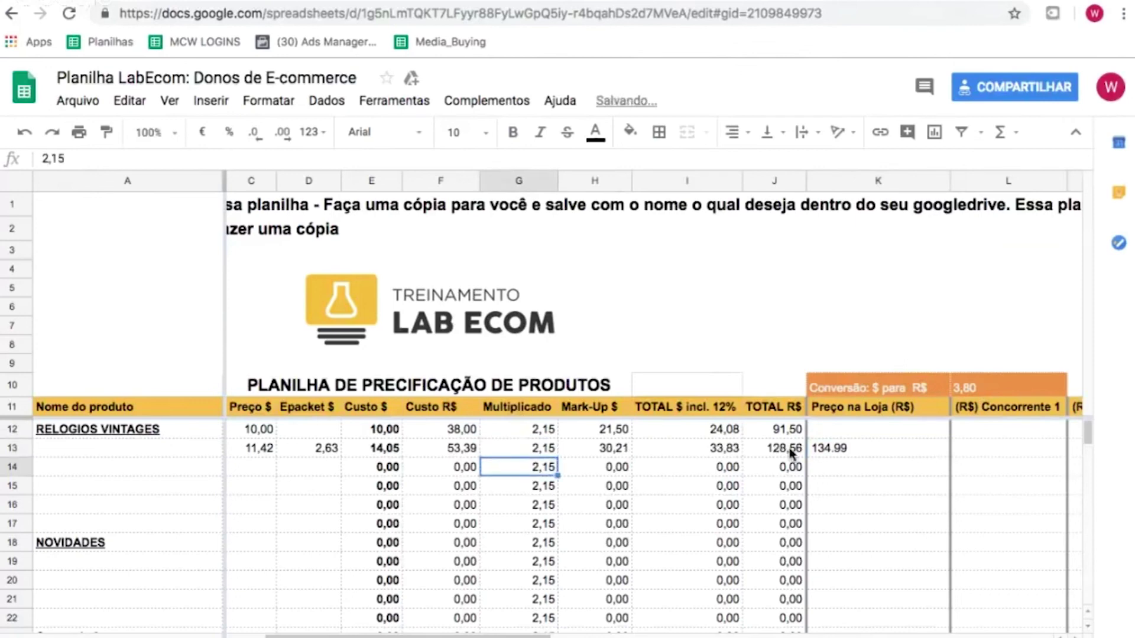
Step: Enter 129,9 as the watch's Preço na Loja (R$) in cell K13
click(843, 453)
text(12)
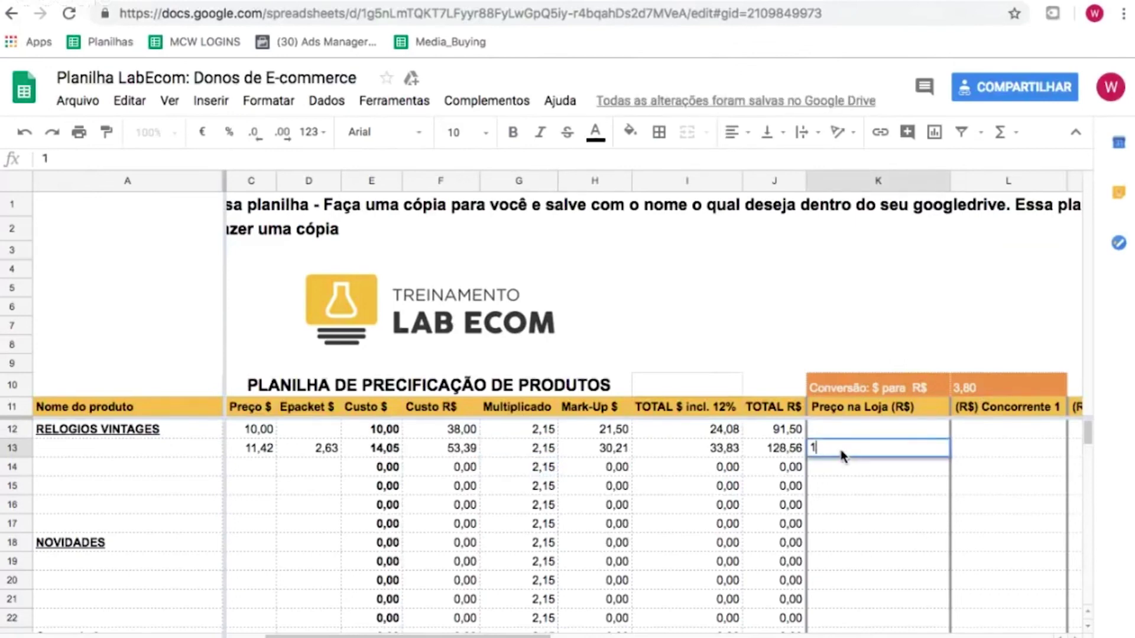
text(9)
key(BackSpace)
text(29,9)
key(Return)
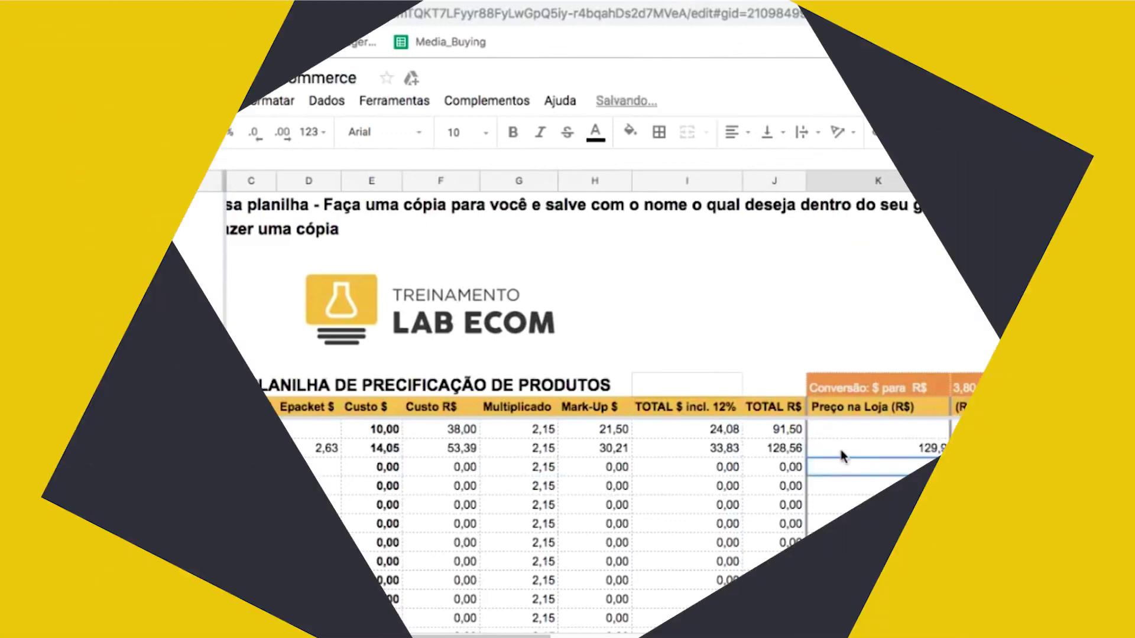